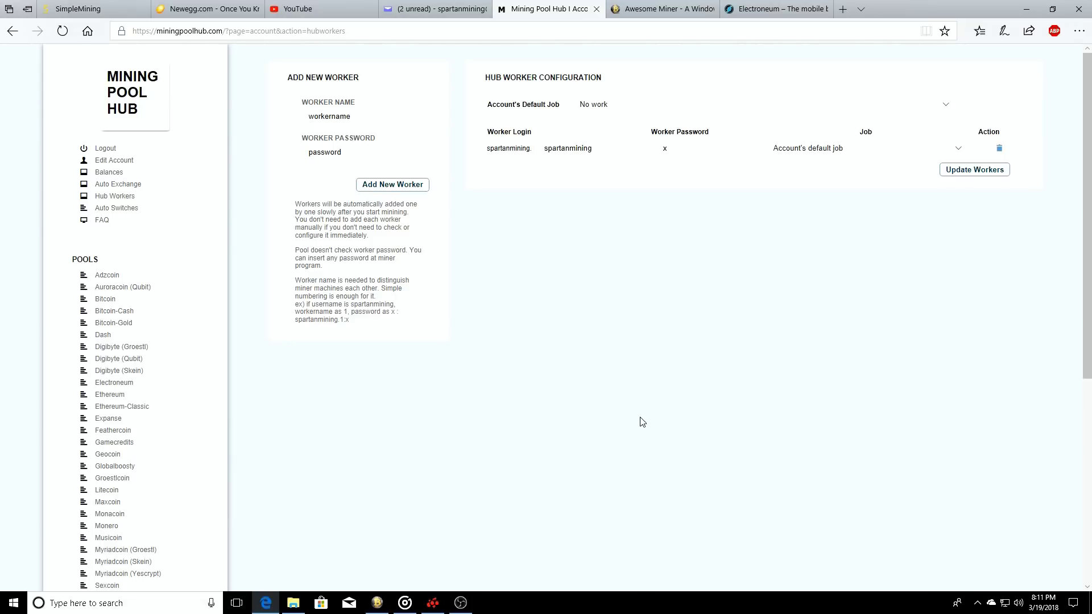
Step: Return to Mining Pool Hub's home page using the site logo
left_click(132, 96)
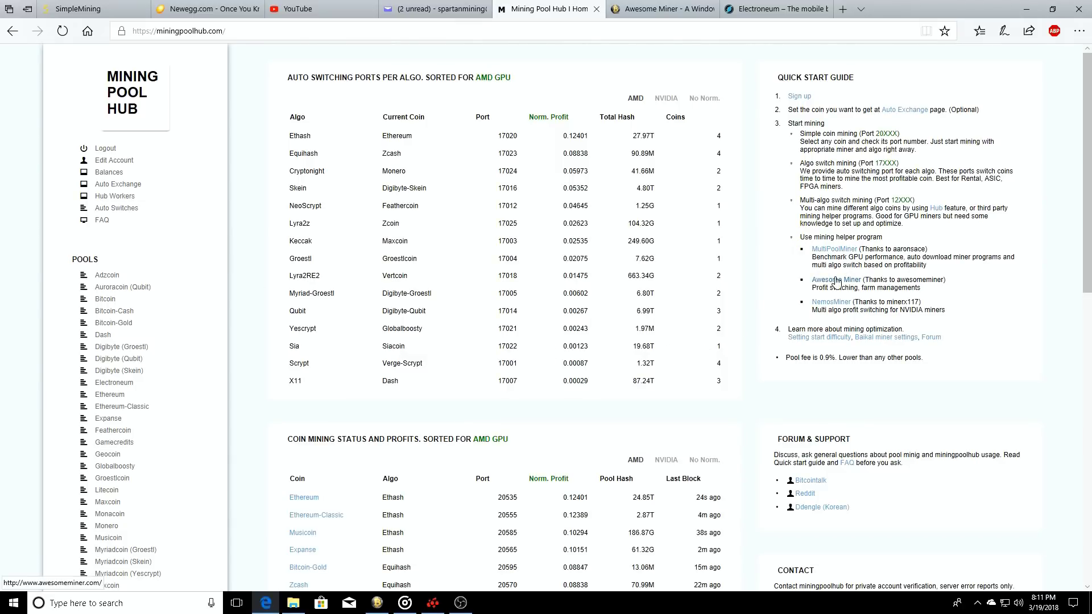
Step: Browse the awesomeminer.com home page, then bring the Awesome Miner desktop app forward
left_click(659, 13)
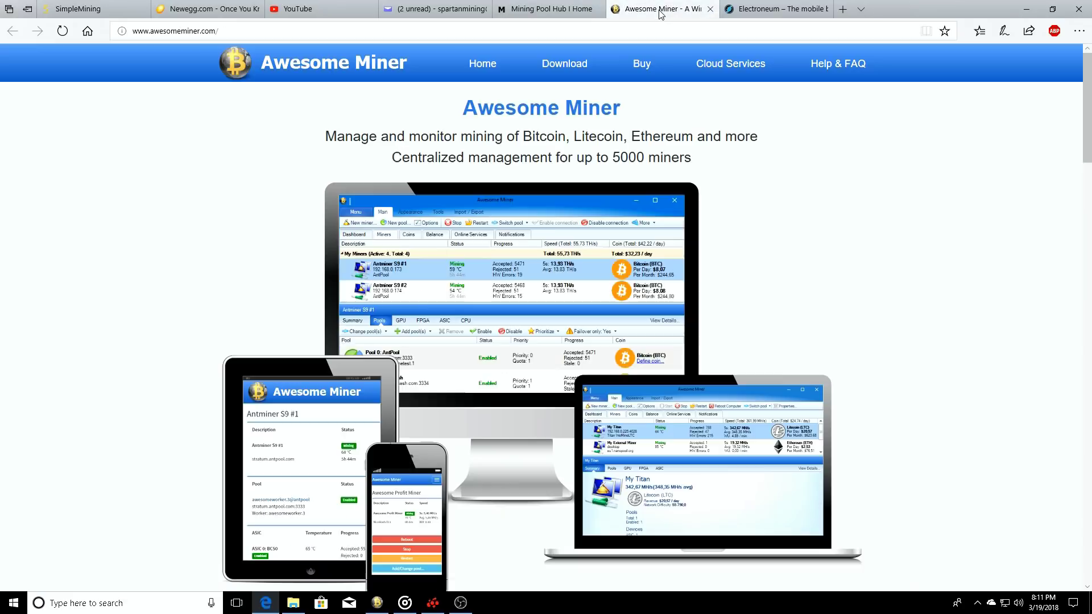
scroll(322, 279, "down", 1)
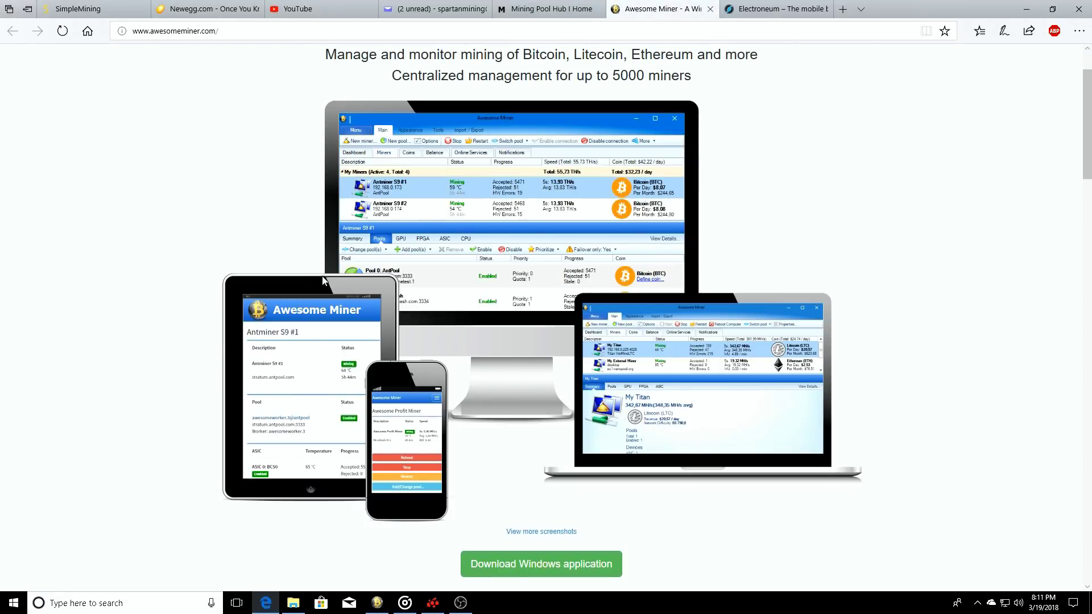
scroll(322, 280, "down", 13)
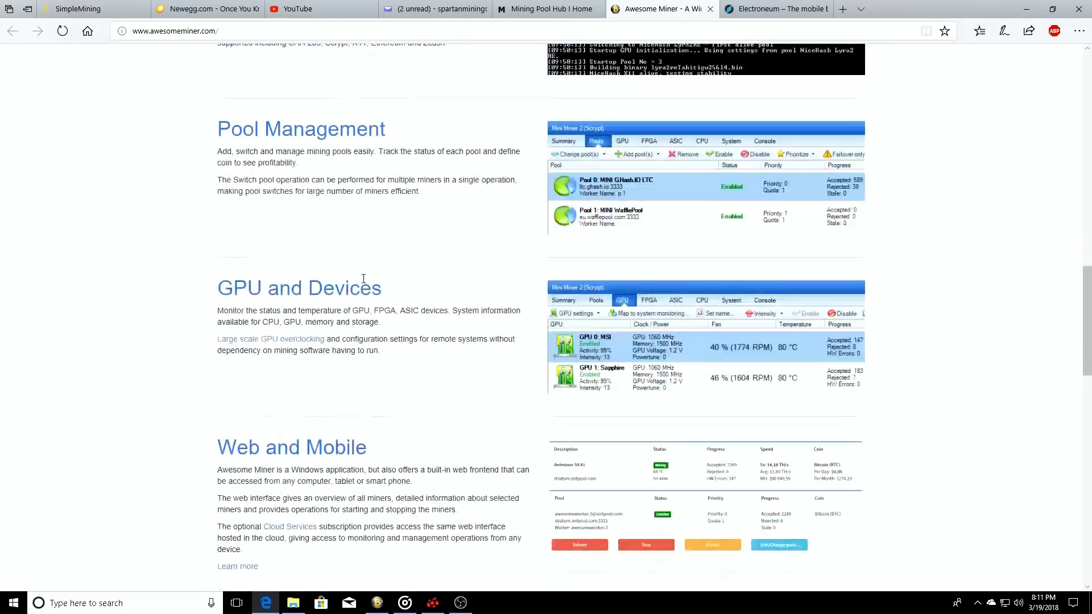
scroll(363, 281, "up", 14)
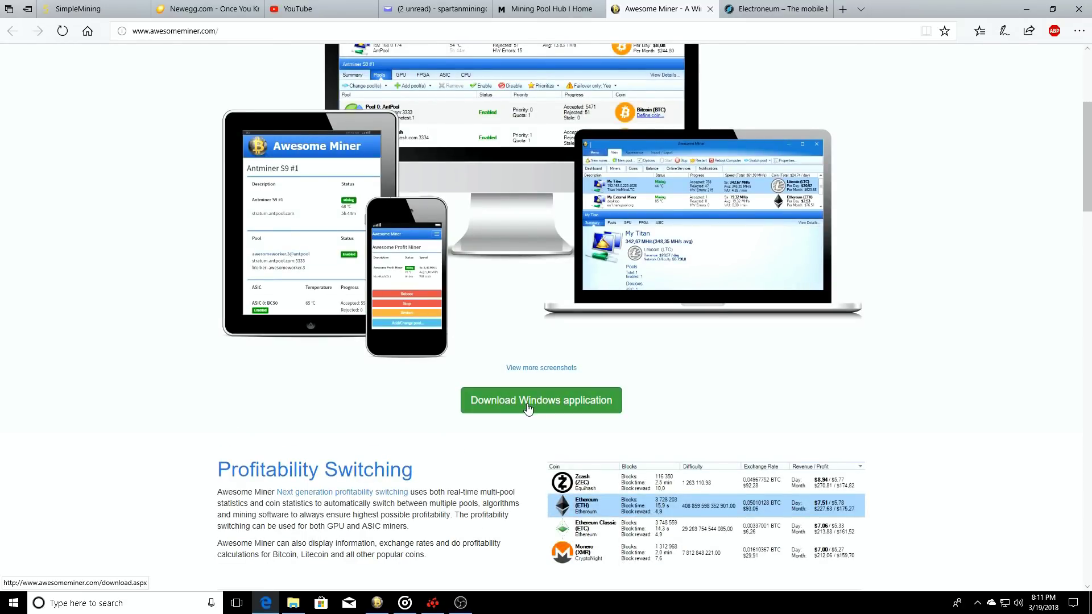
left_click(377, 603)
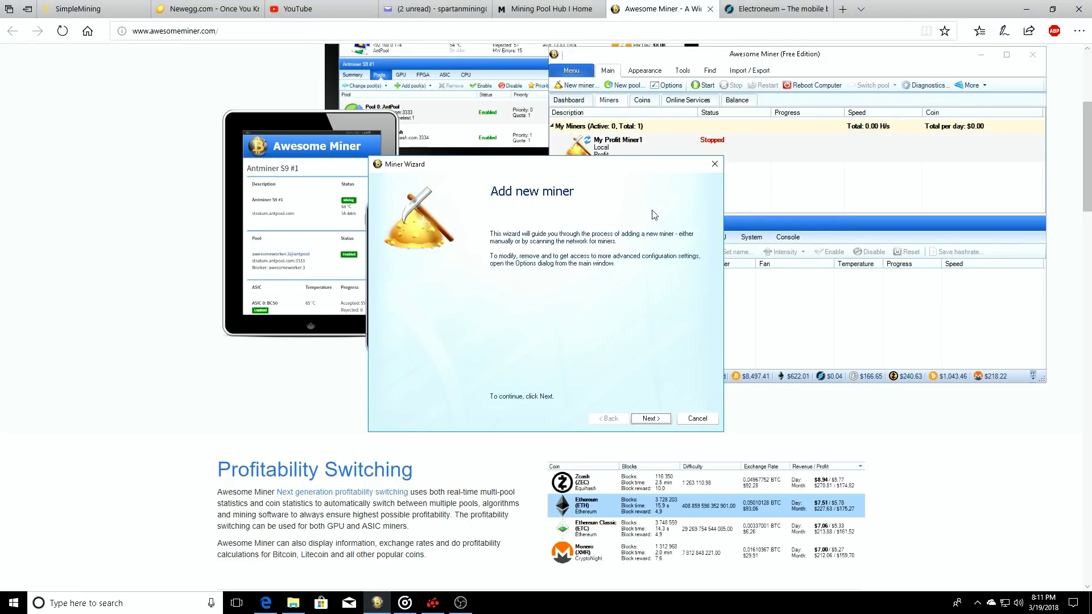
Step: In the Miner Wizard, choose Managed Miner and name it electroneum
left_click(1027, 10)
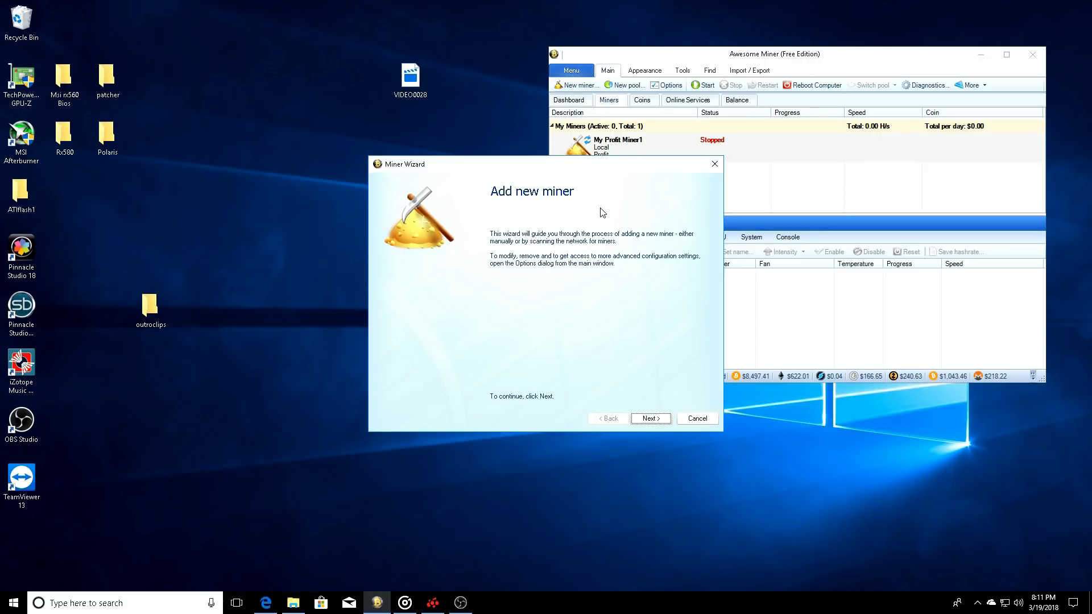
left_click(653, 421)
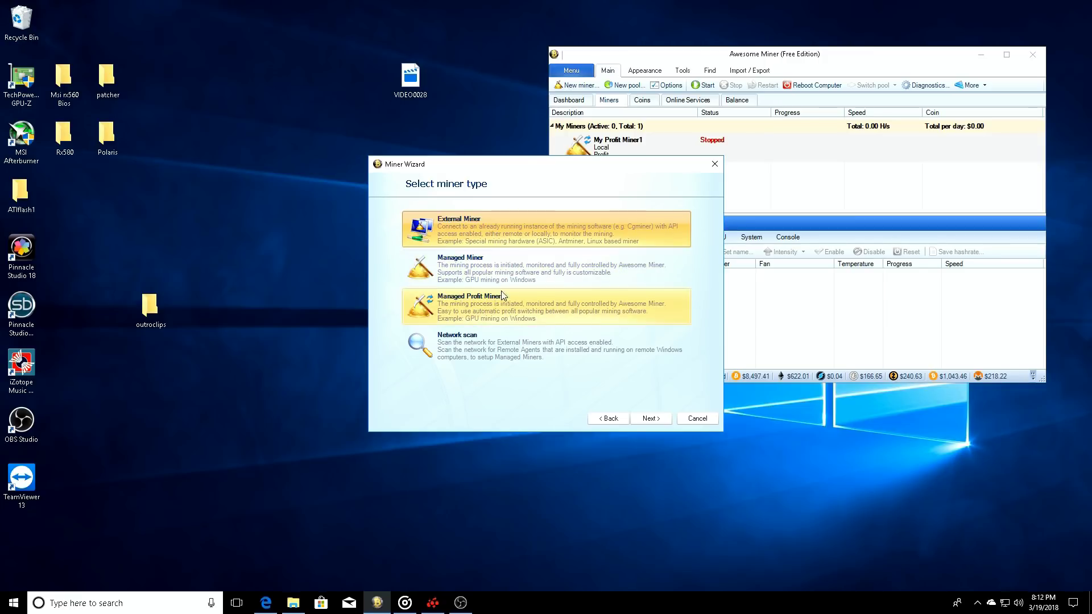
left_click(497, 271)
left_click(651, 418)
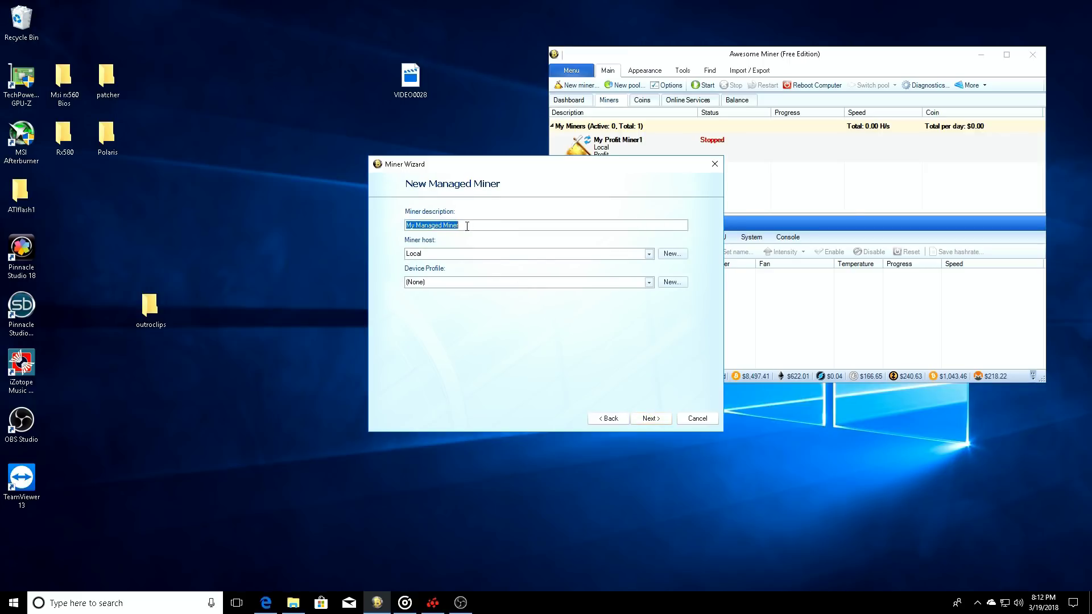
type("electroneum")
Step: Give it the AMD X-algorithm profile and Claymore's CryptoNight GPU Miner, and finish the wizard
left_click(626, 282)
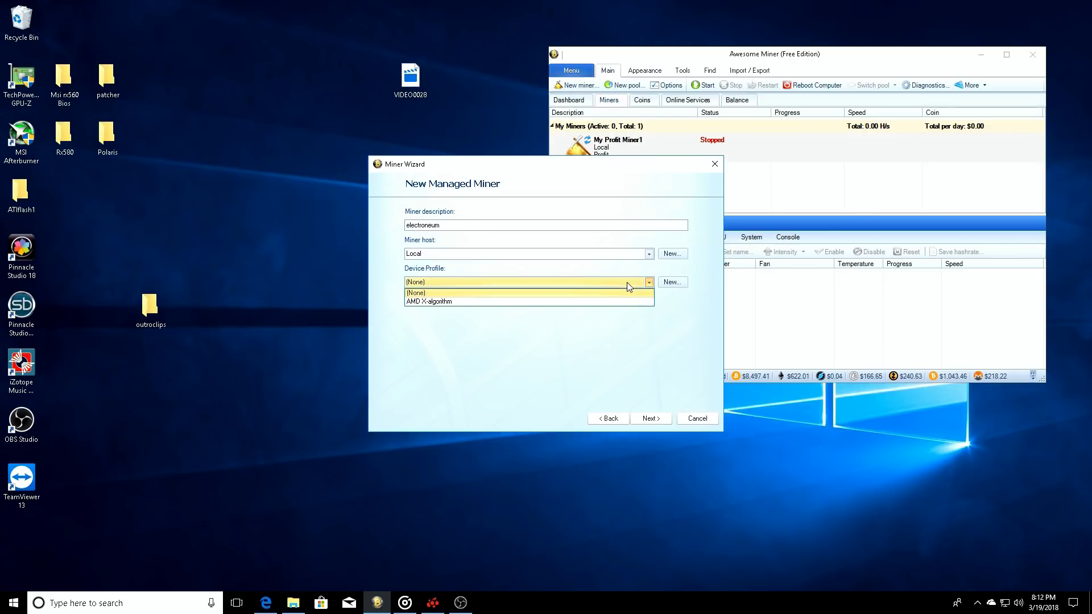
left_click(502, 302)
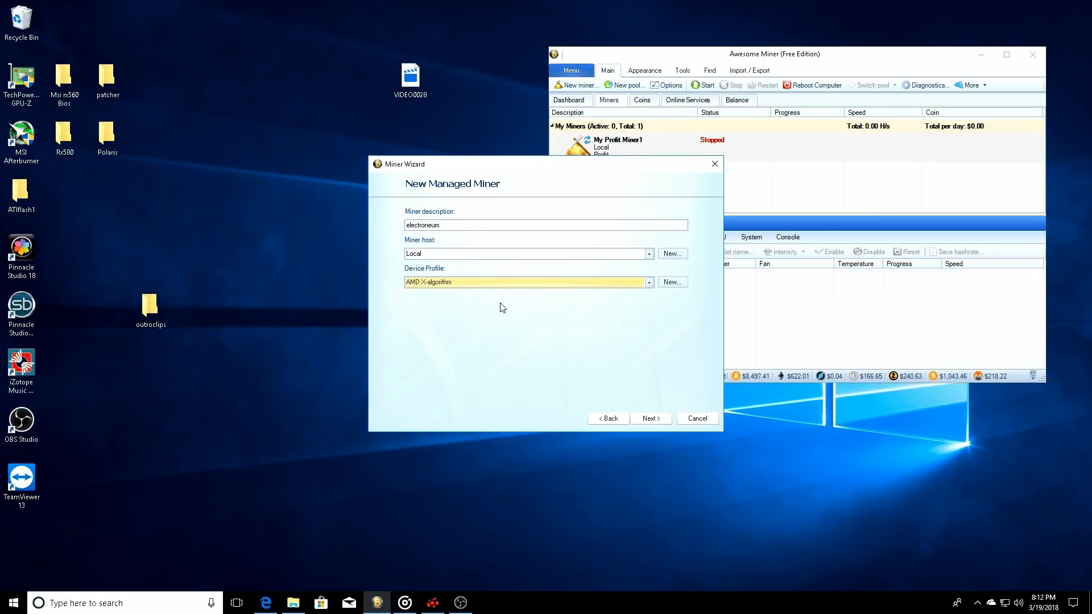
left_click(651, 419)
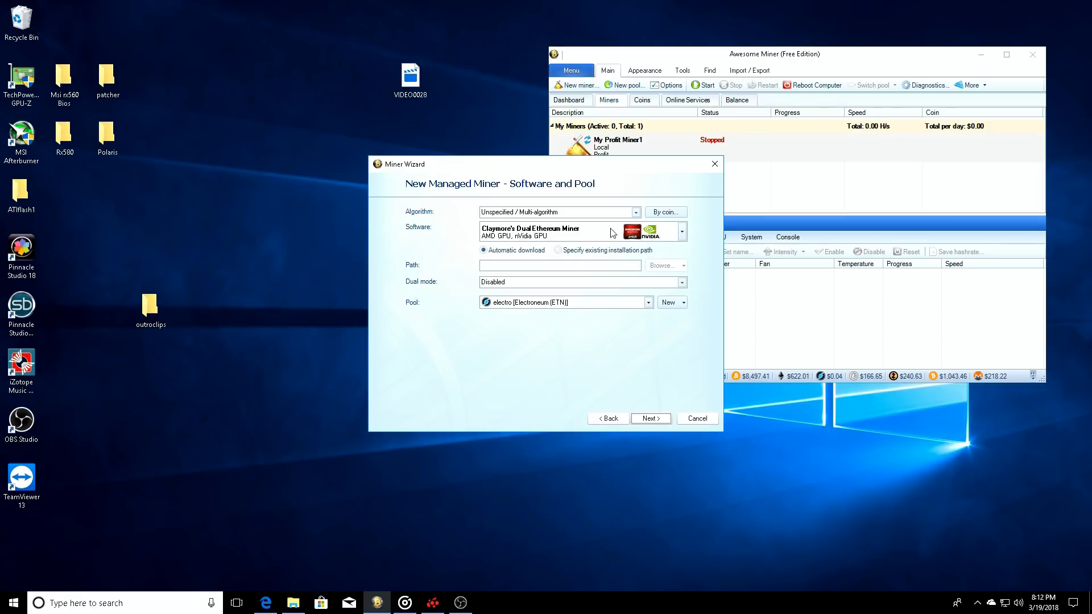
left_click(682, 232)
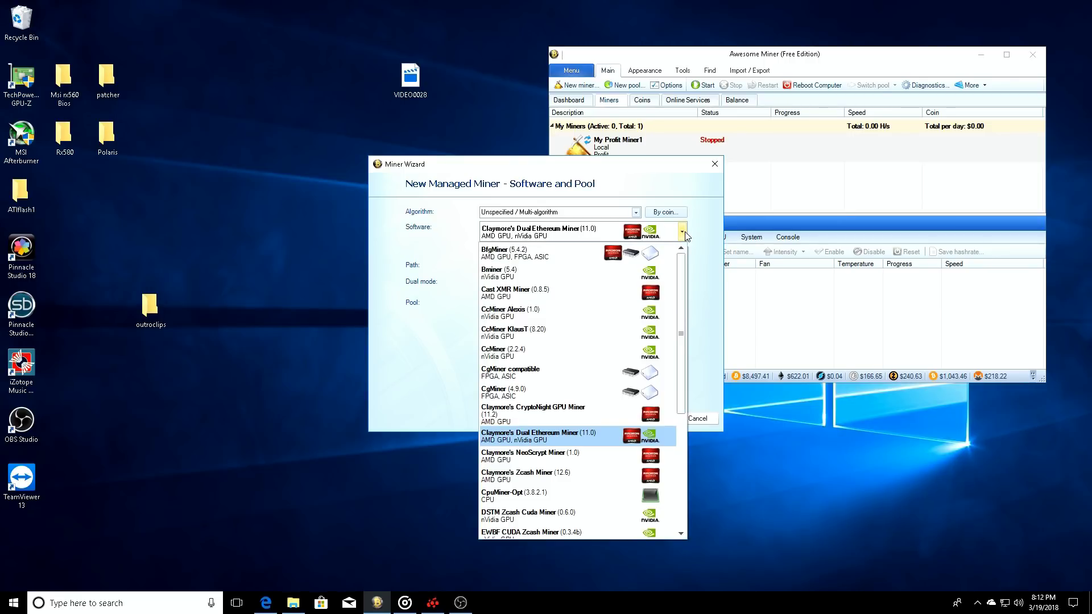
left_click(510, 417)
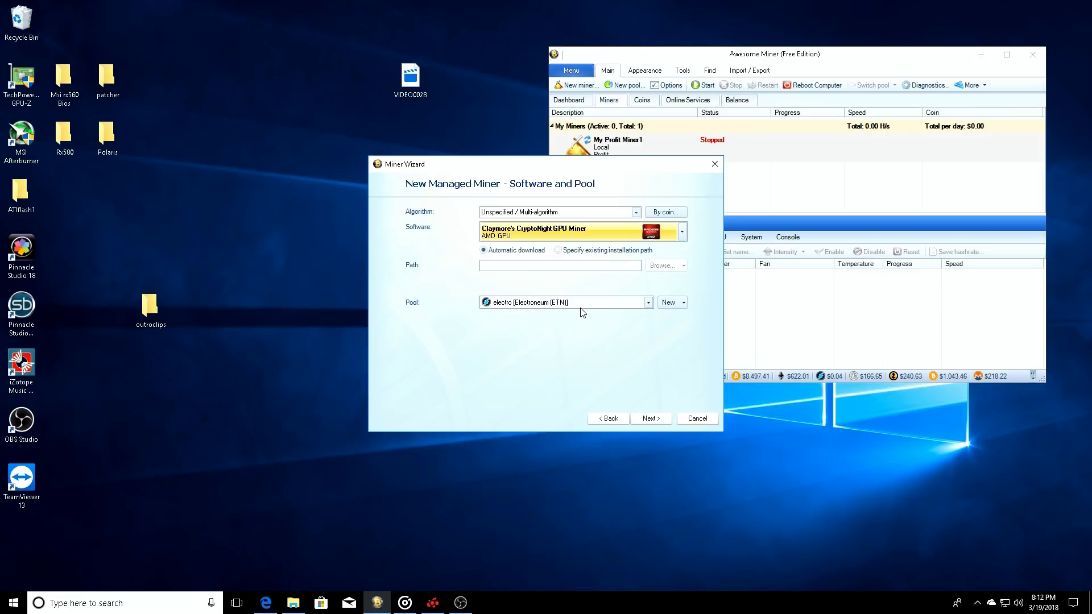
left_click(651, 419)
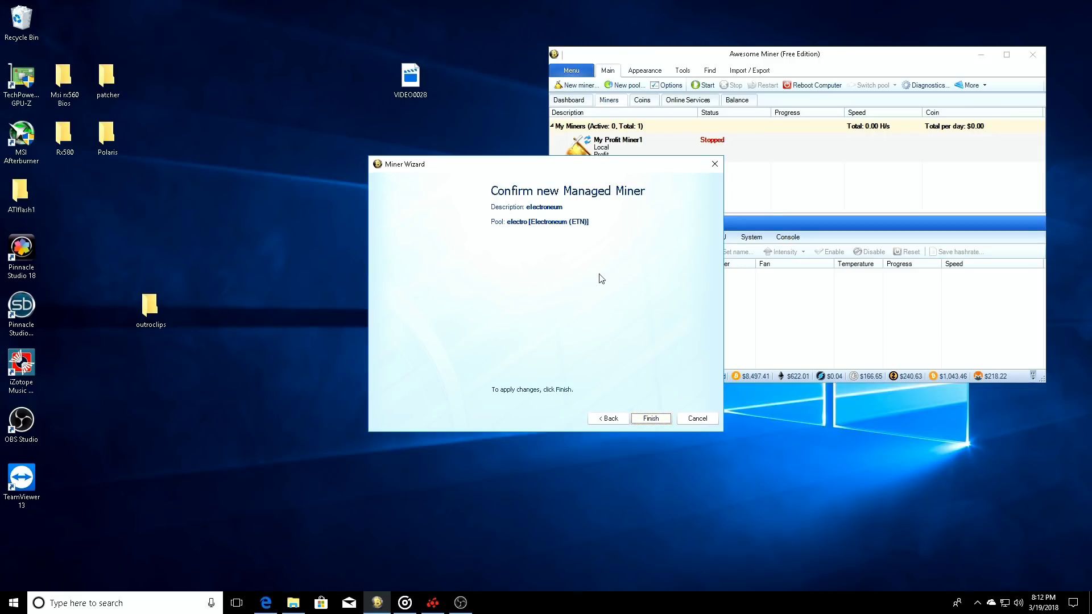
left_click(650, 418)
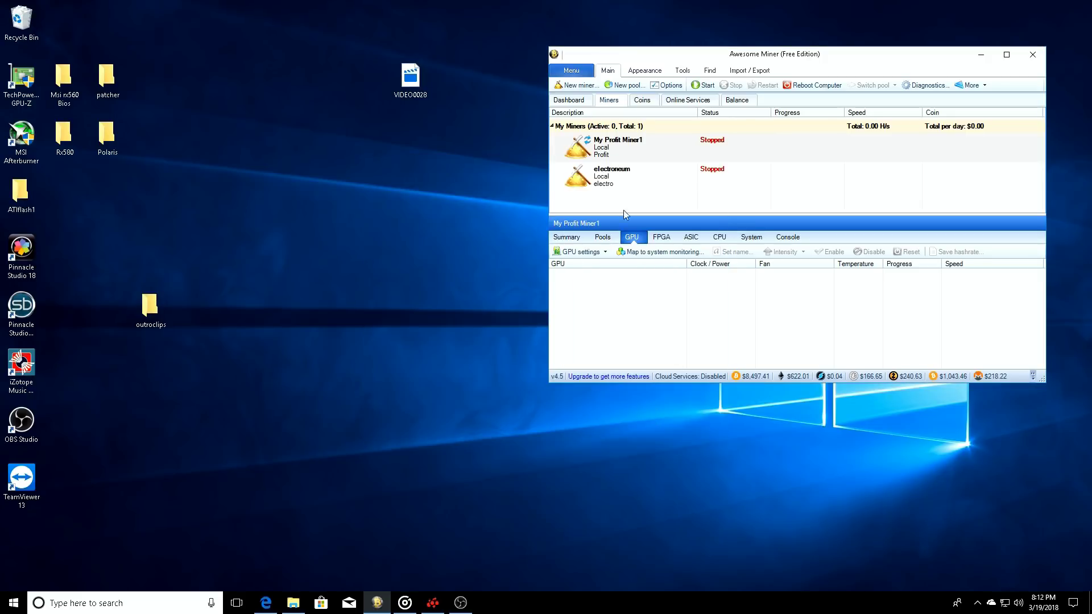
Step: Select the electroneum miner, describe a new pool as ElectroneumPool1, and return to the browser
left_click(610, 176)
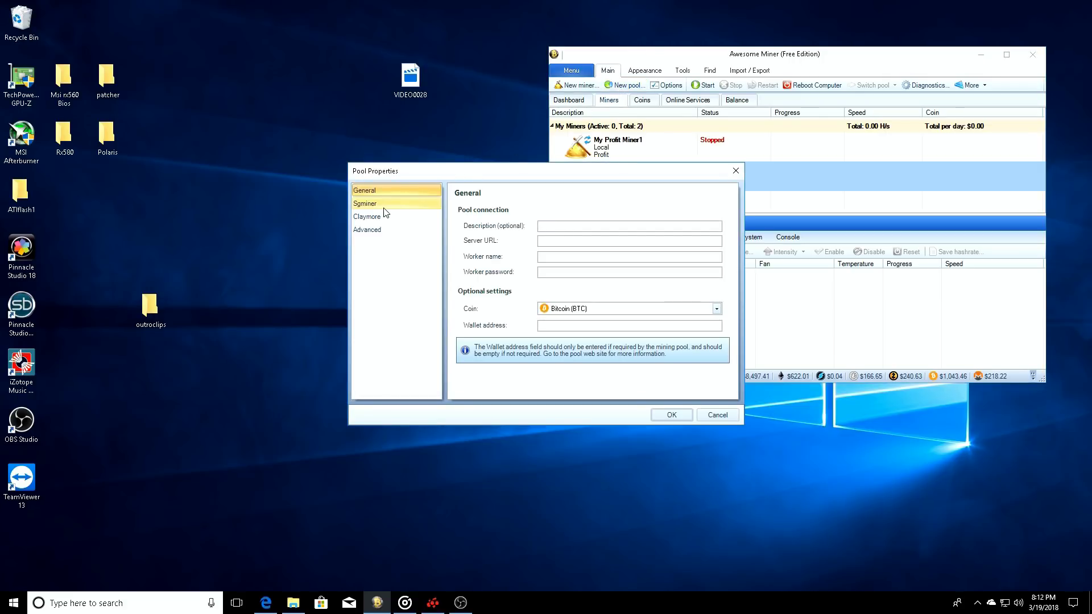
left_click(547, 227)
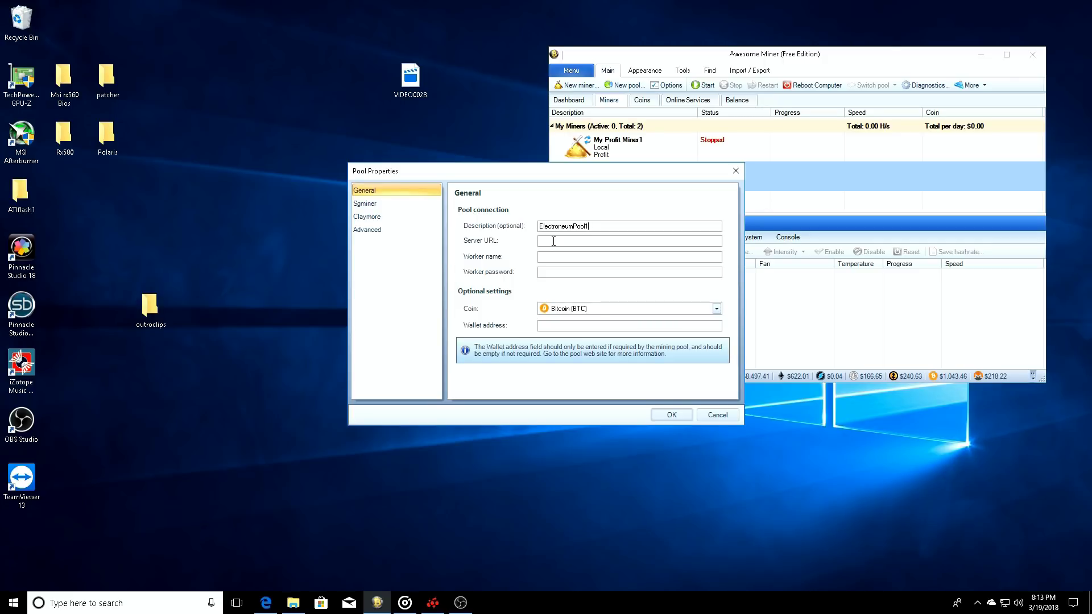
left_click(266, 603)
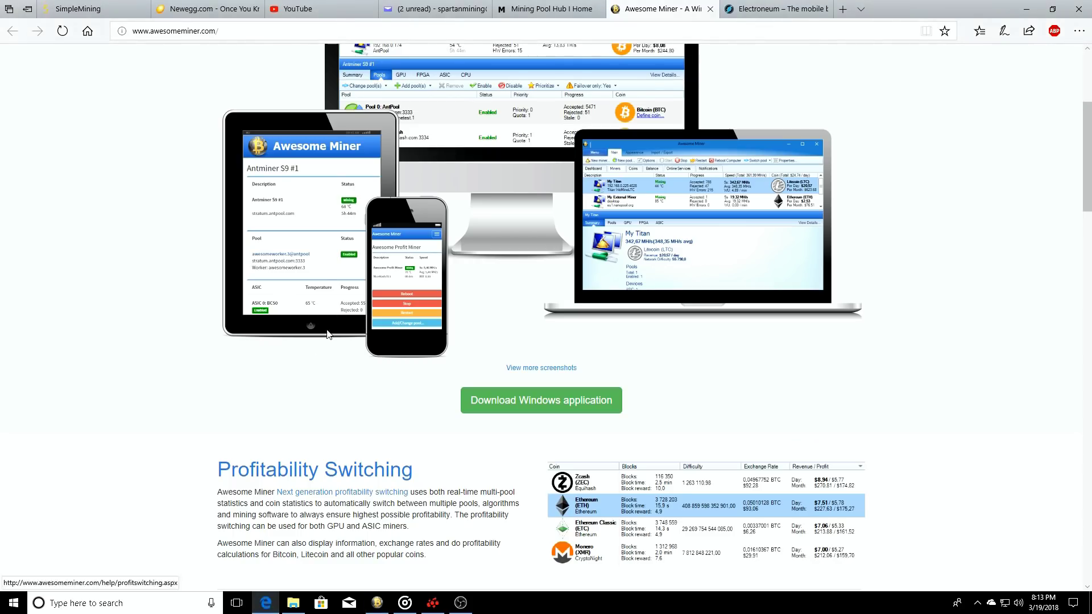
Step: Copy the Electroneum pool's U.S. server address us-east.cryptonight-hub.miningpoolhub.com:20596 from Mining Pool Hub
left_click(539, 12)
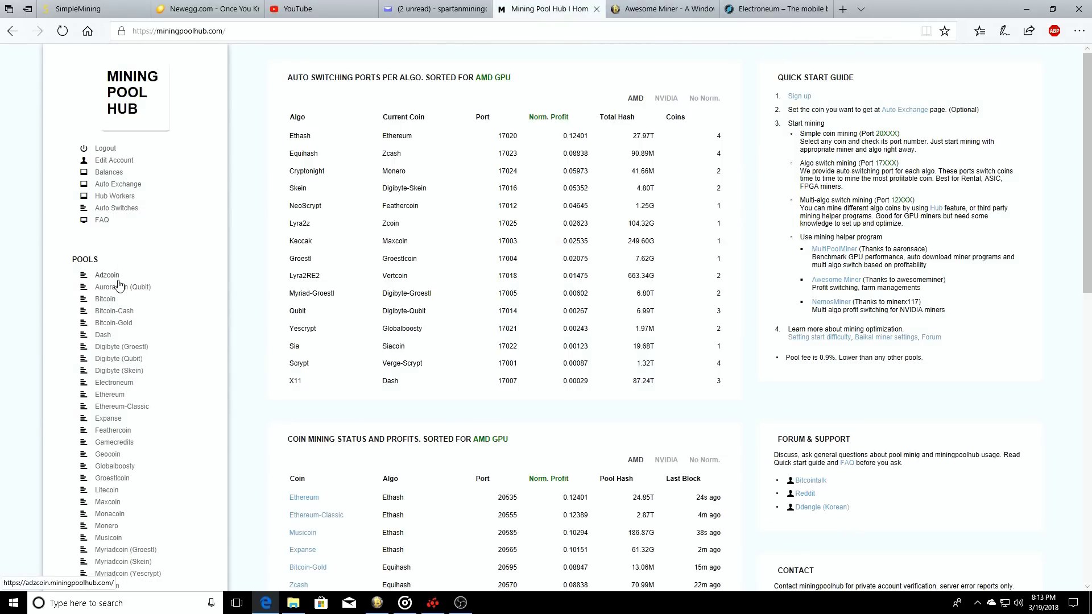
scroll(122, 305, "down", 1)
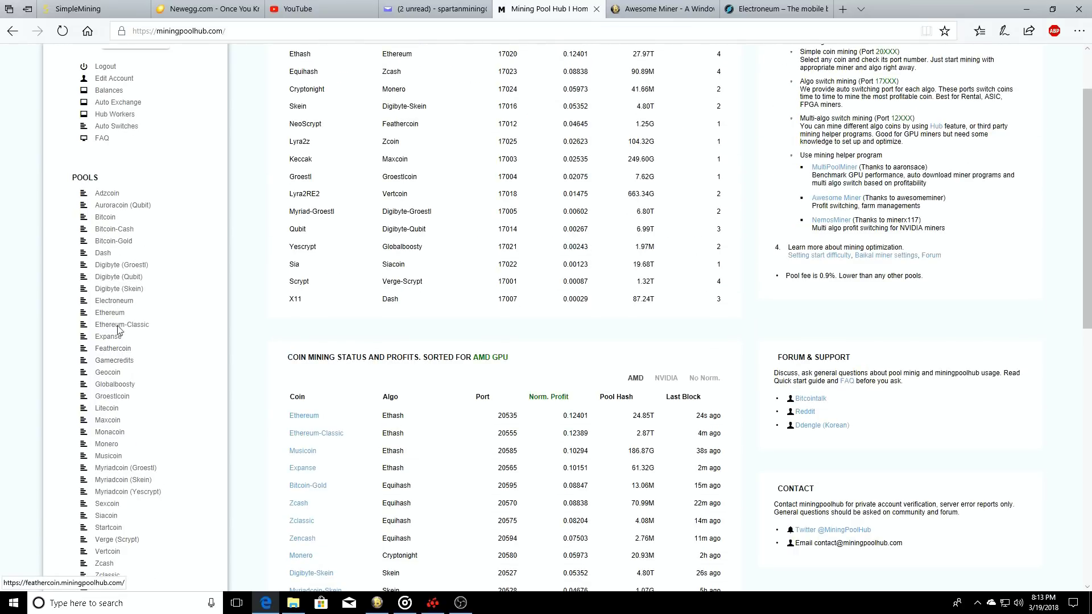
left_click(113, 301)
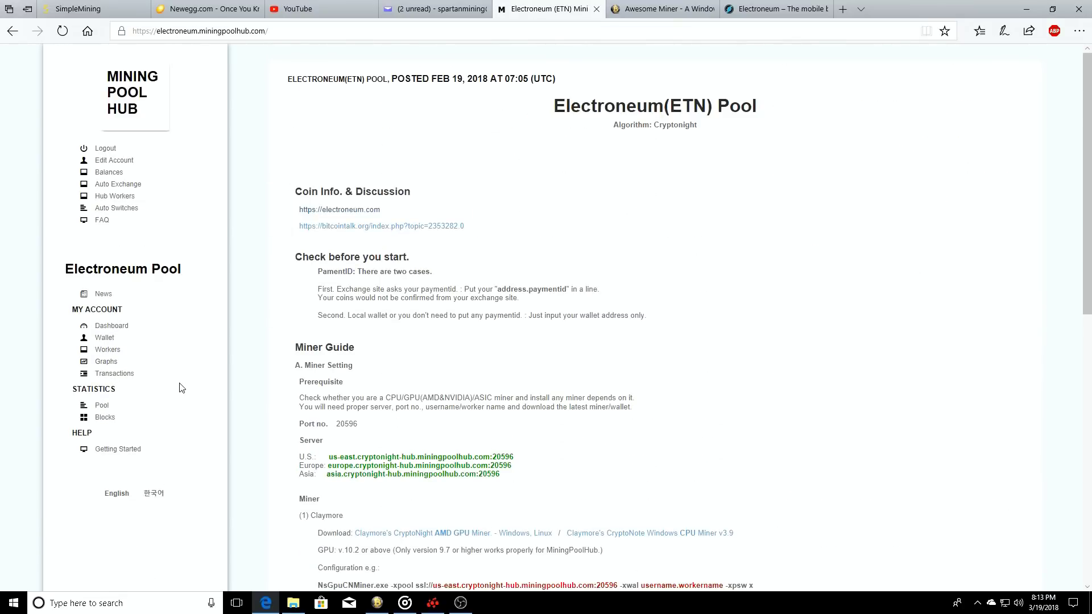
scroll(709, 426, "down", 1)
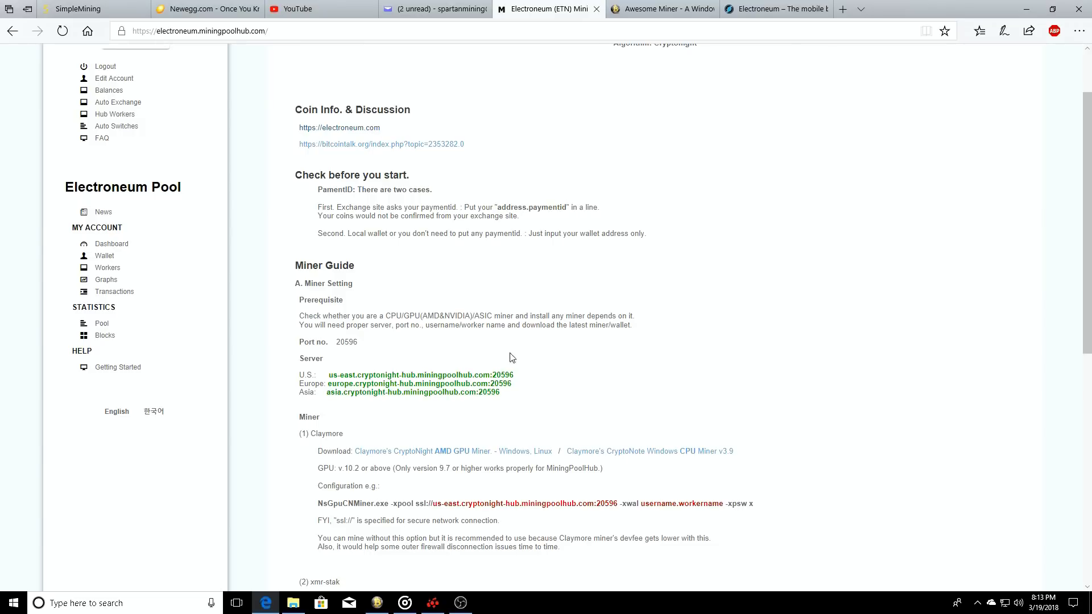
left_click_drag(532, 376, 326, 375)
key("ctrl+c")
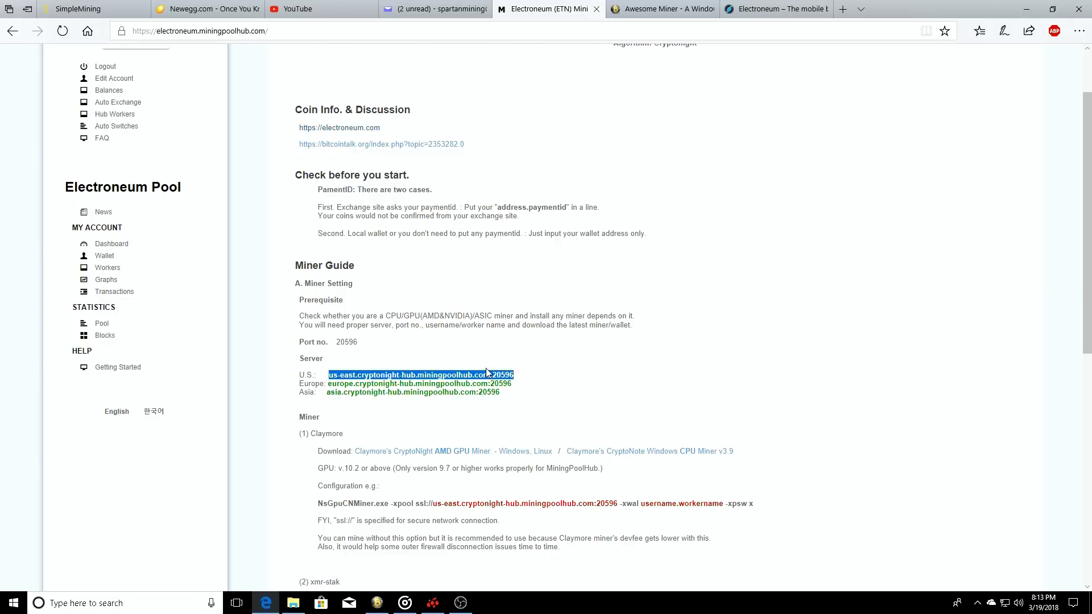
left_click(643, 9)
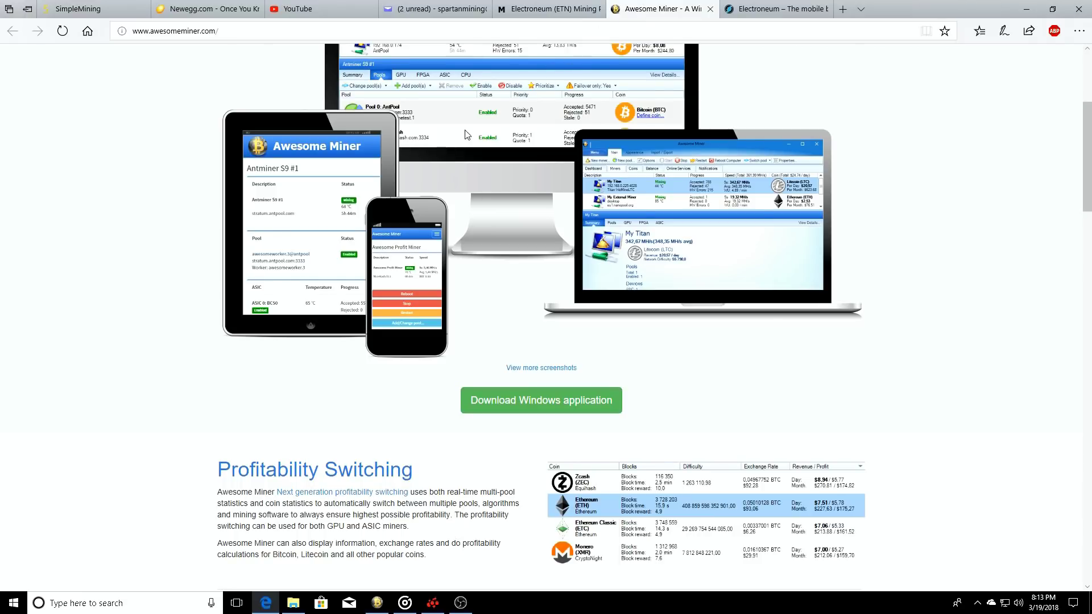
Step: Save the pool with the pasted U.S. server URL and coin Electroneum (ETN)
left_click(377, 602)
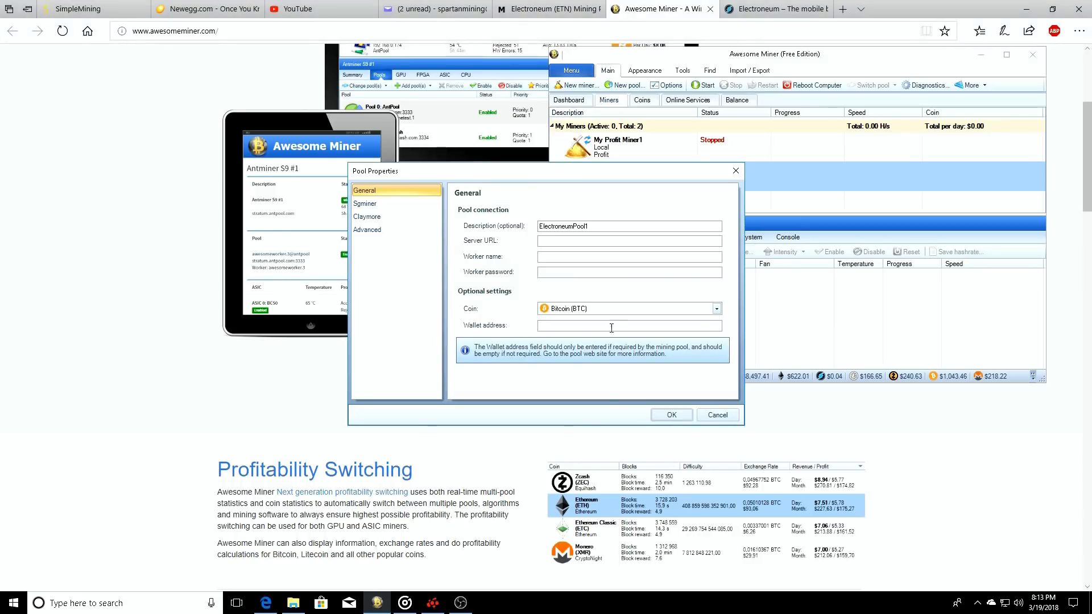
key("ctrl+v")
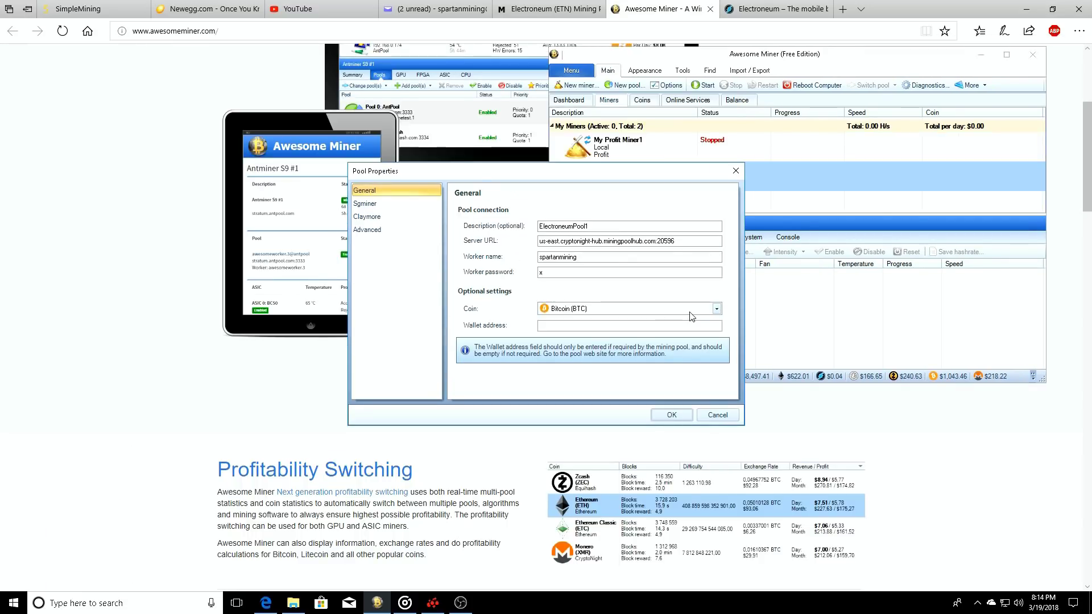
left_click(716, 309)
scroll(637, 455, "up", 9)
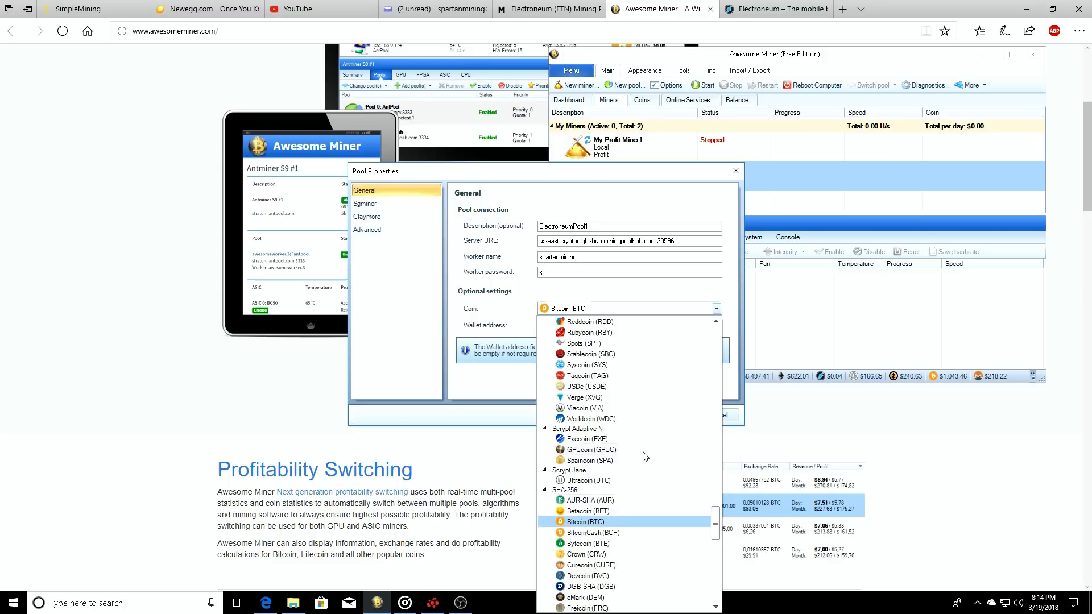
left_click_drag(718, 500, 715, 333)
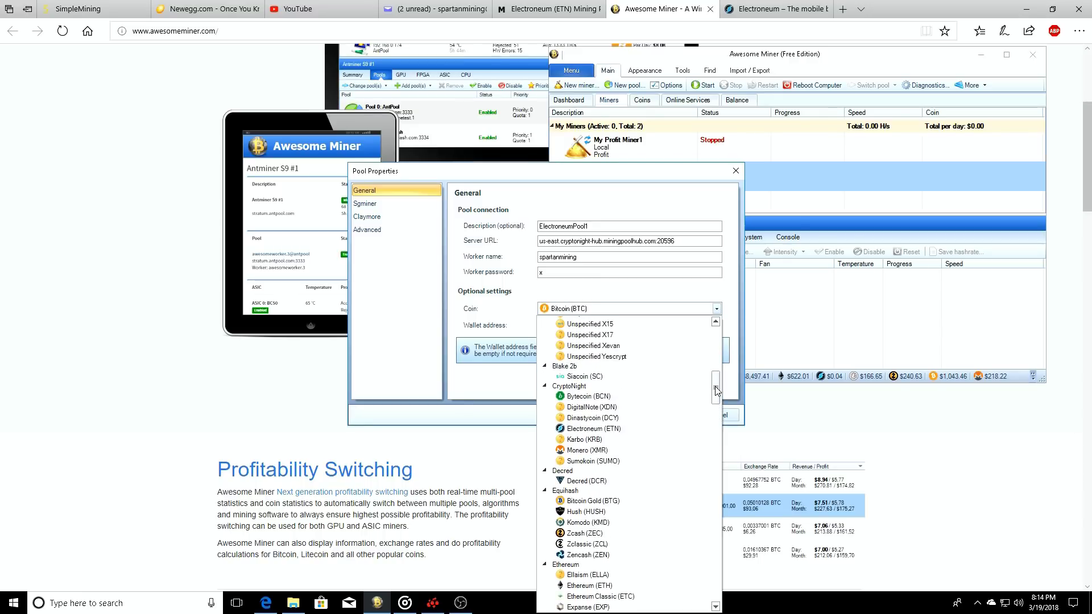
left_click(581, 429)
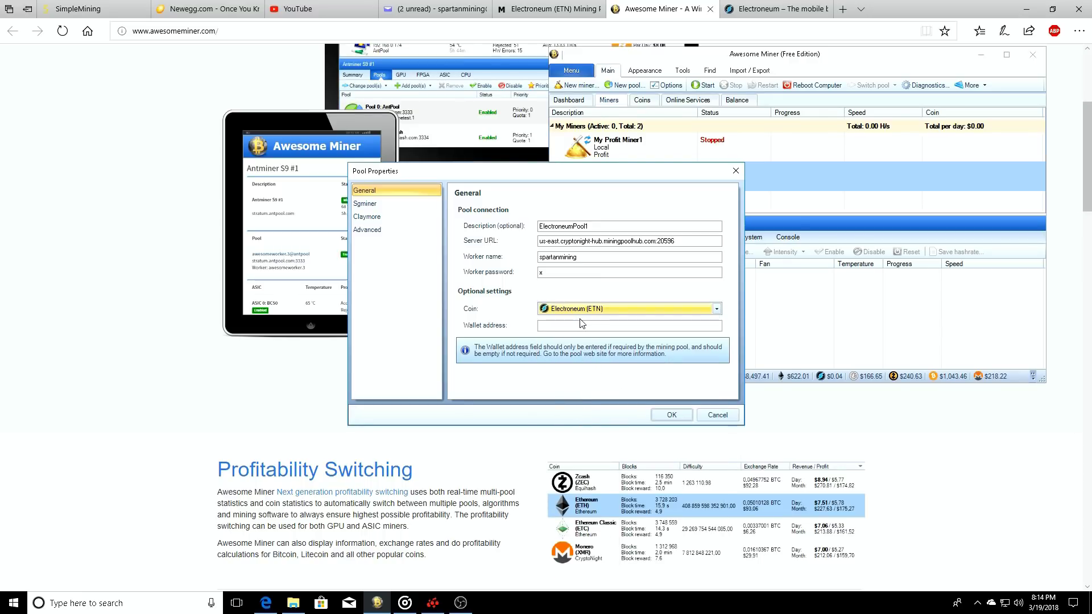
left_click(670, 417)
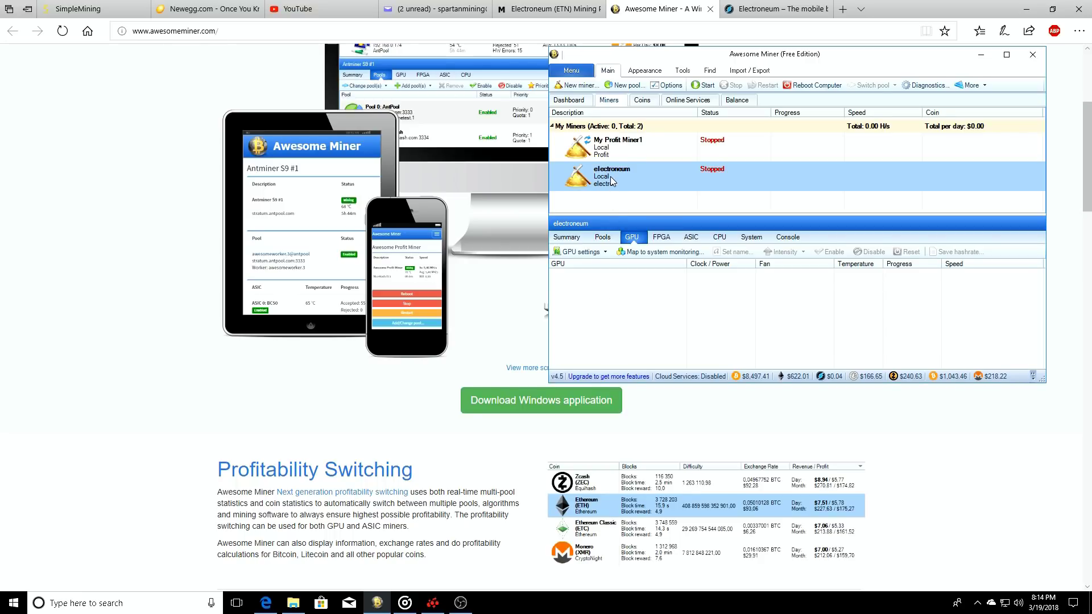
left_click(533, 11)
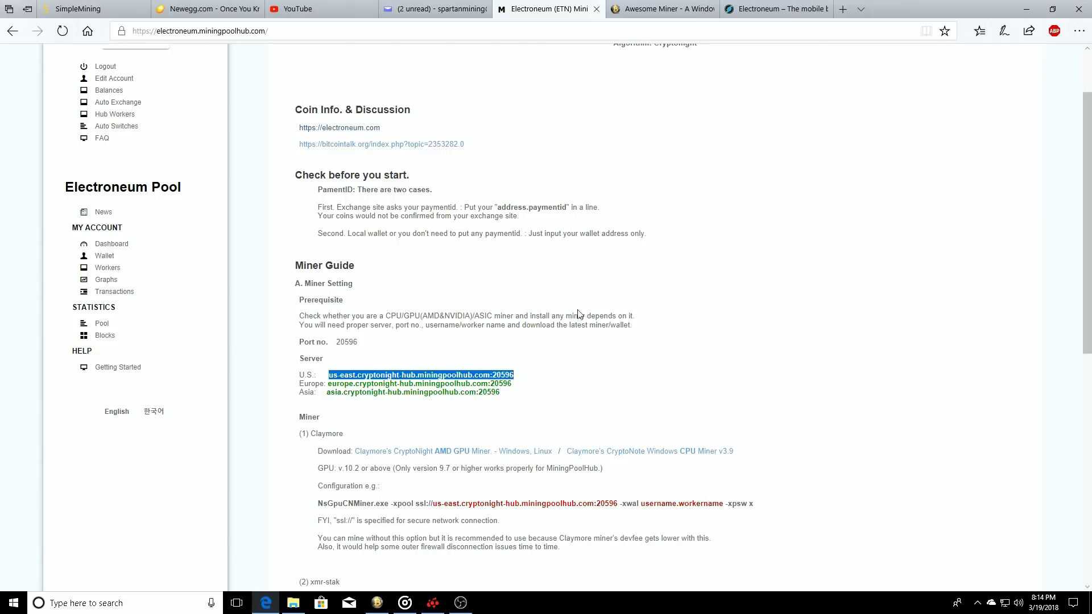
scroll(579, 311, "up", 2)
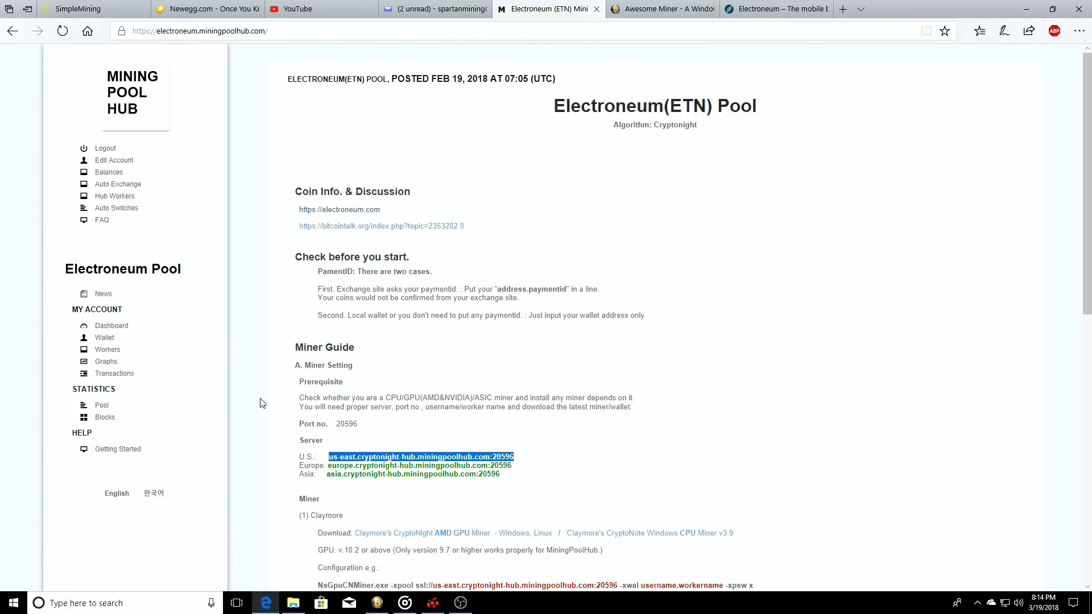
Step: Review the Electroneum pool account dashboard and its configured workers on Mining Pool Hub
left_click(130, 327)
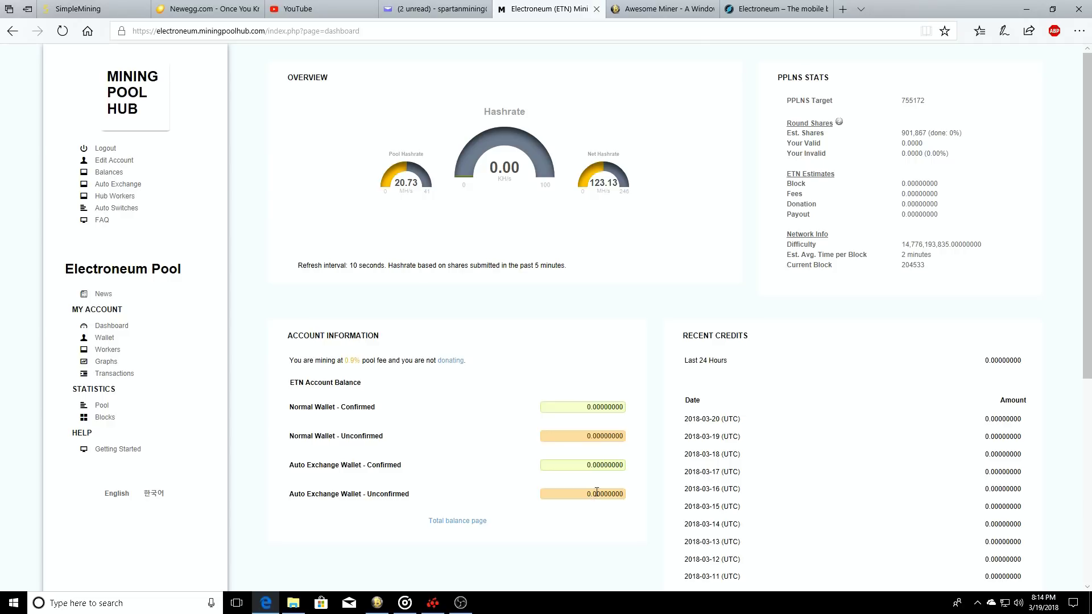
scroll(708, 456, "down", 2)
scroll(804, 423, "down", 4)
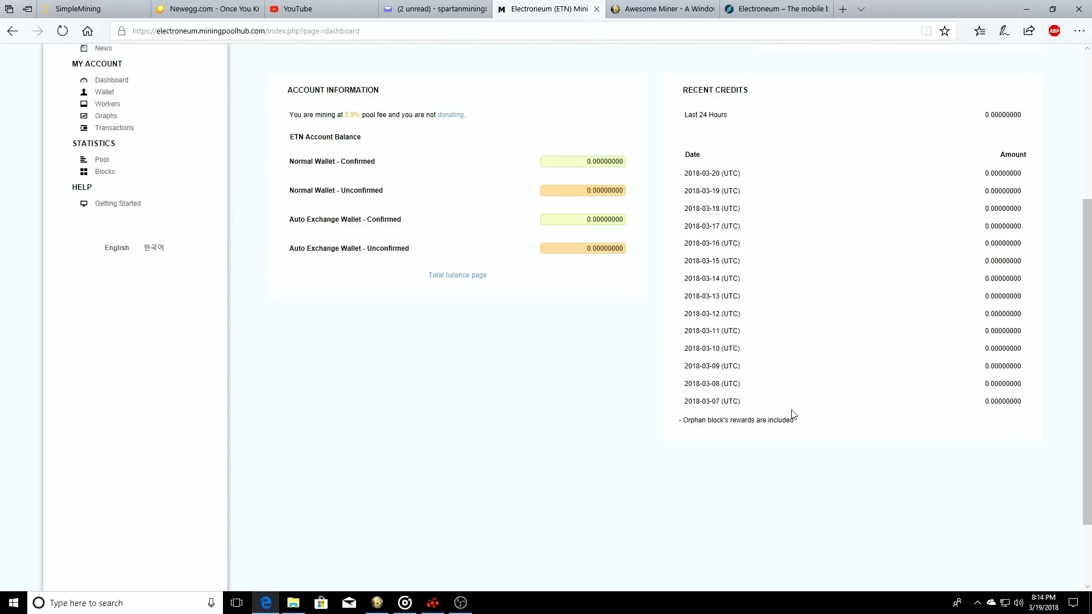
scroll(794, 413, "up", 4)
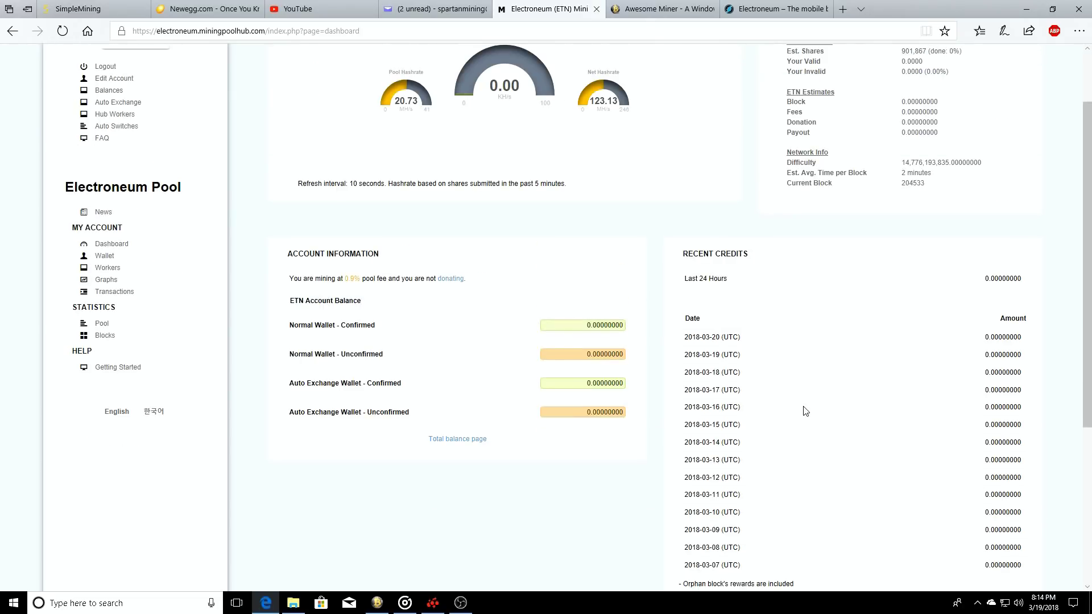
scroll(947, 530, "up", 2)
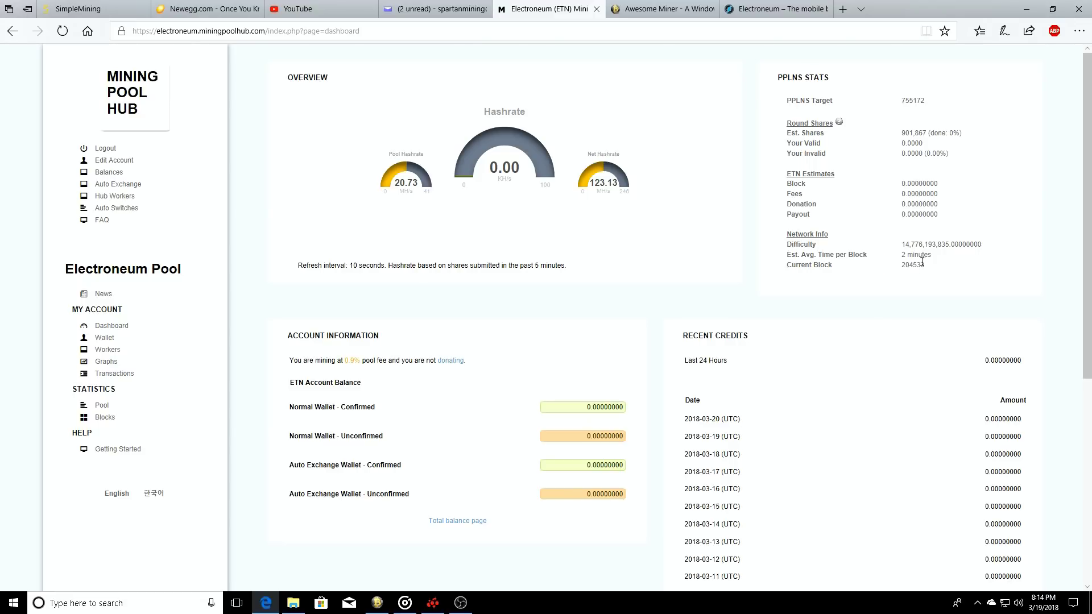
left_click(103, 354)
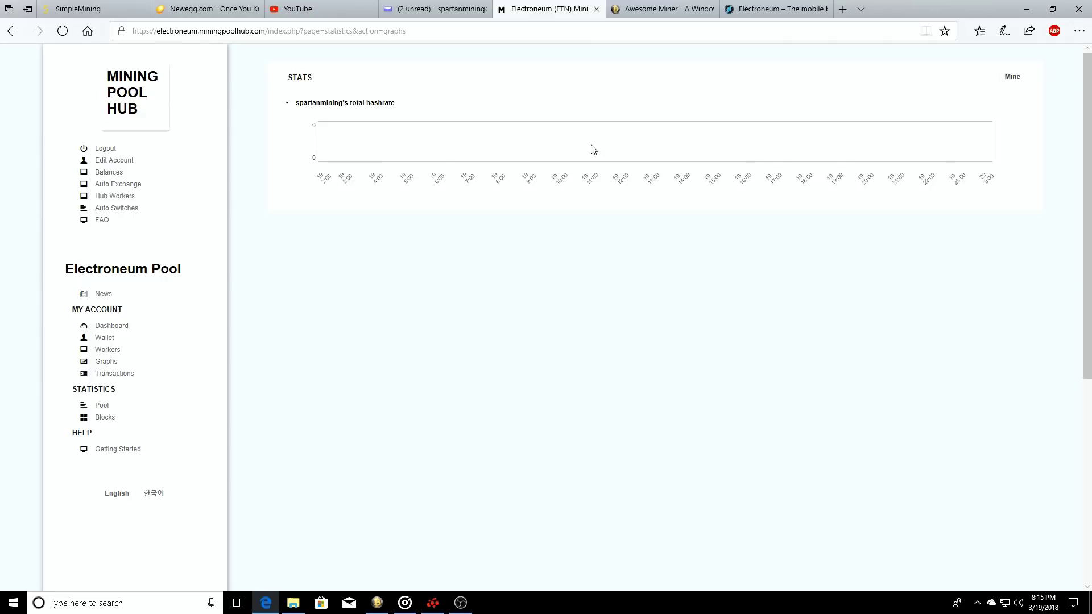
Step: Check the still-empty transaction history, reopen the Electroneum news page, then view Electroneum's website
left_click(112, 374)
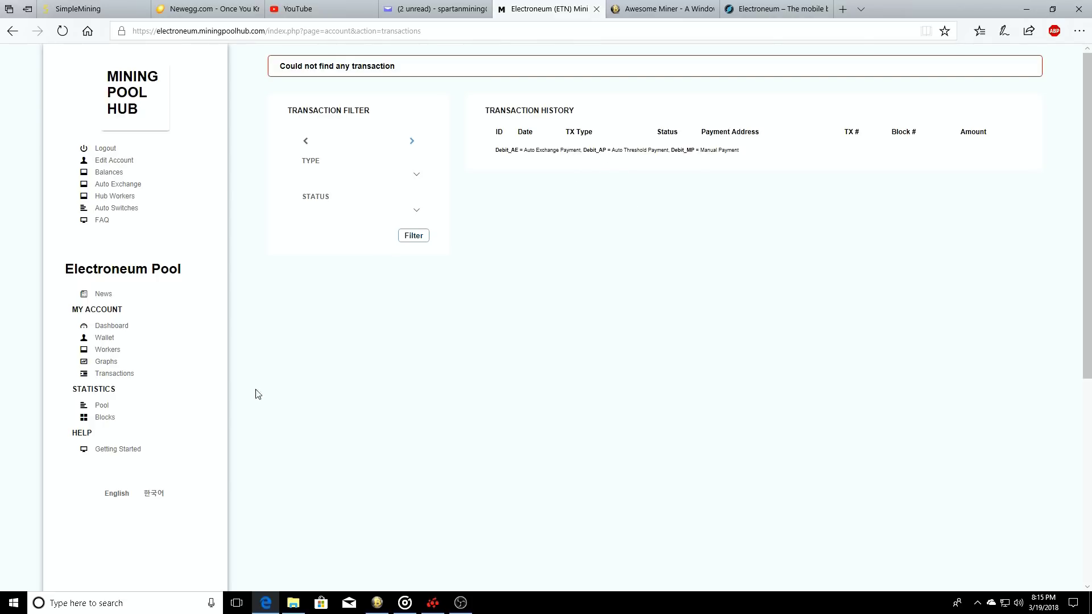
left_click(112, 328)
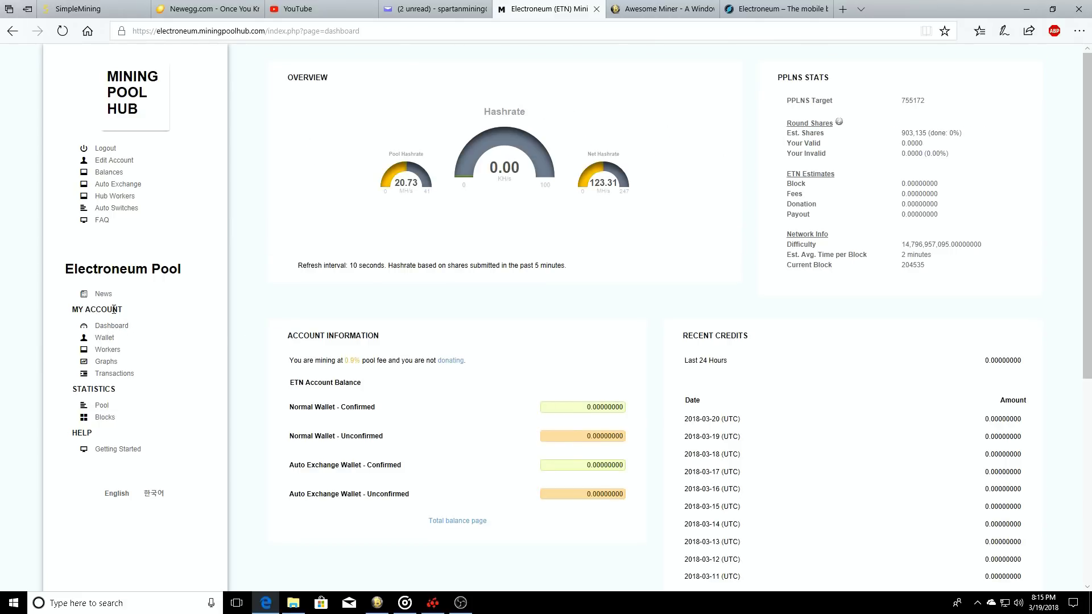
left_click(103, 297)
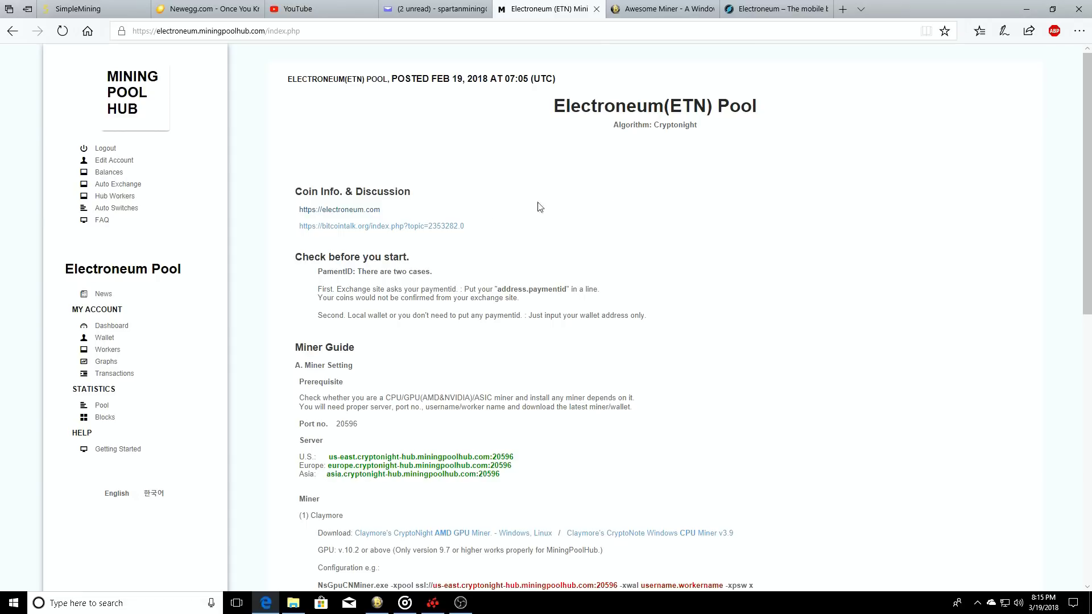
left_click(778, 10)
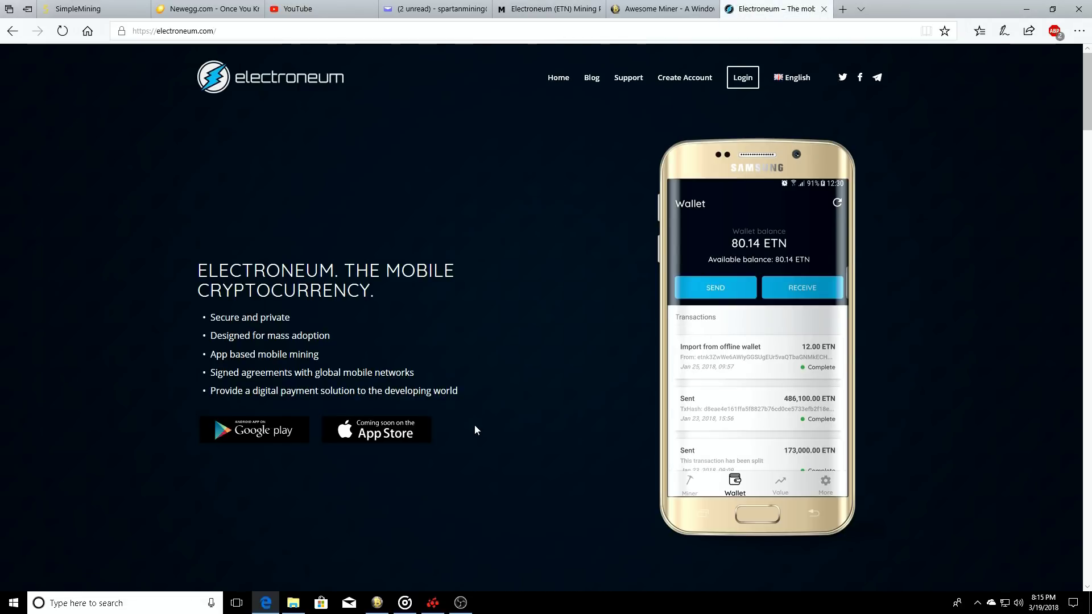
Step: Return to Mining Pool Hub's Electroneum(ETN) Pool page and bring Awesome Miner forward
scroll(475, 426, "down", 15)
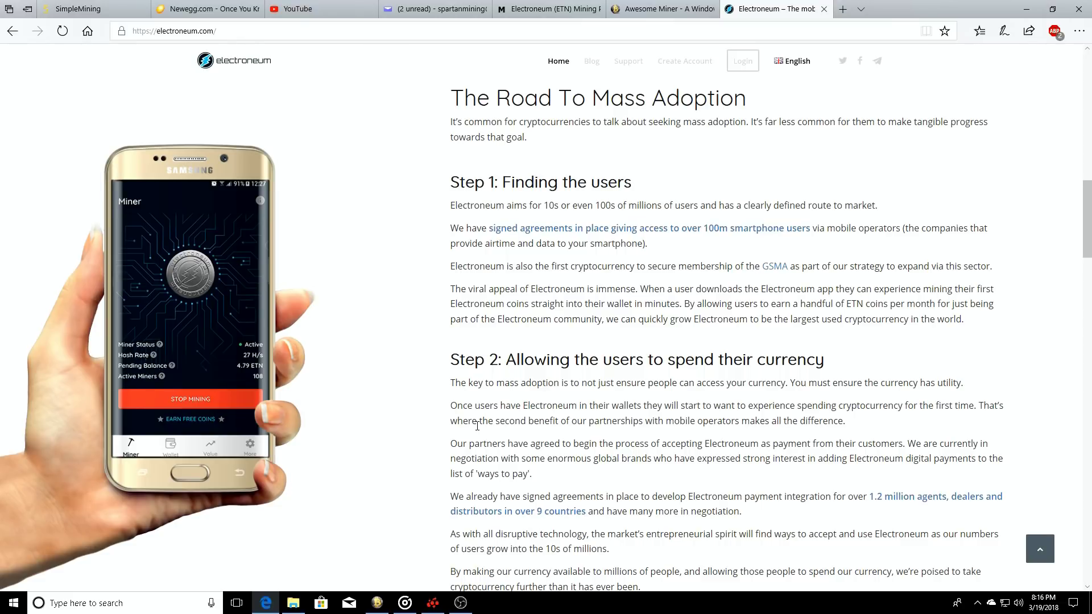
left_click(653, 12)
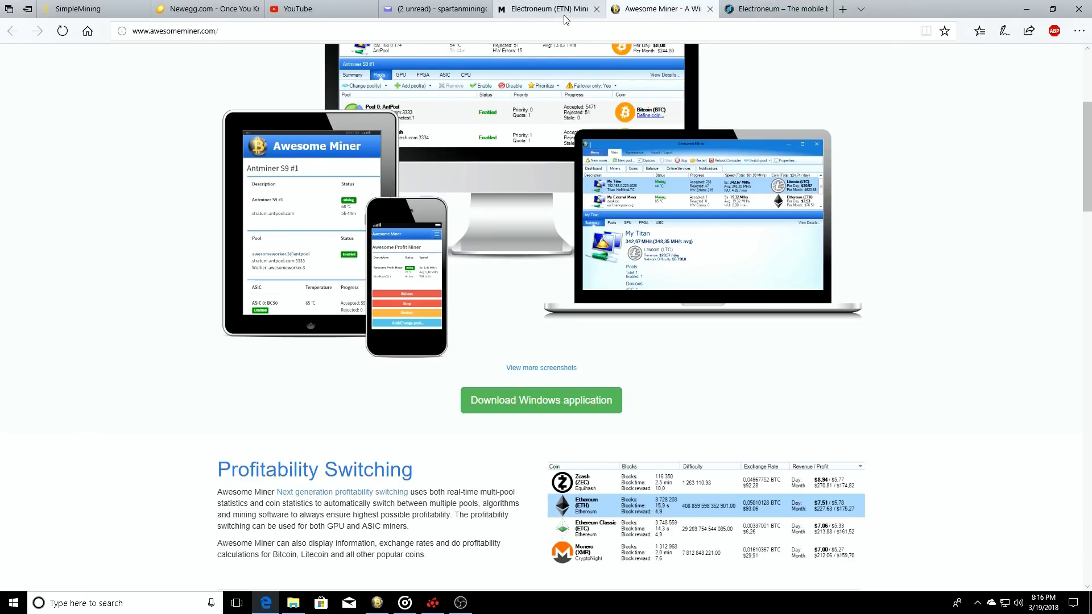
left_click(541, 9)
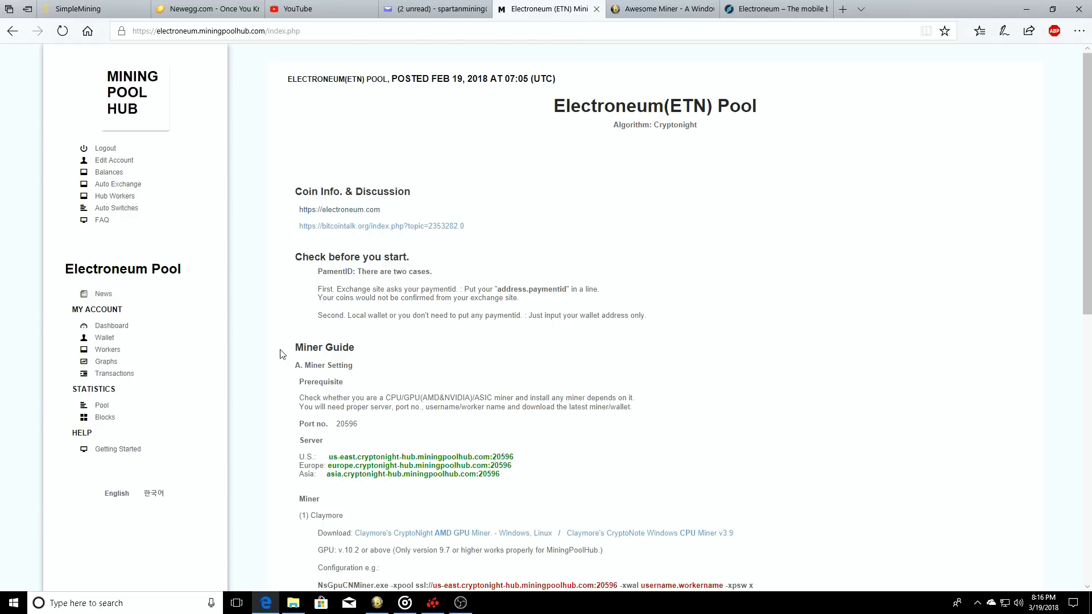
left_click(377, 603)
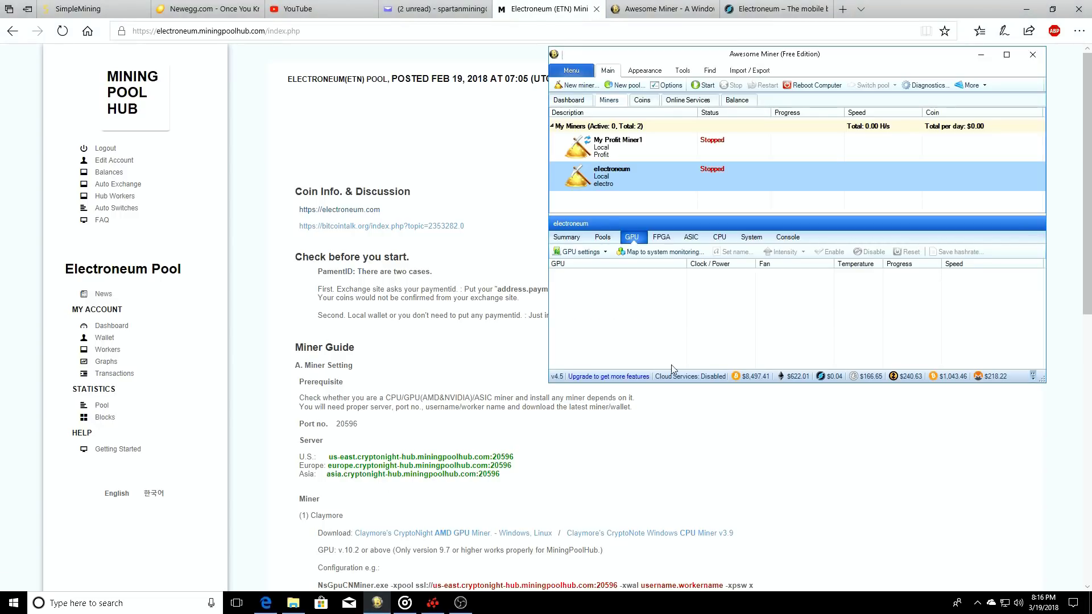
Step: Inspect ElectroneumPool1 in Options > Pools without changes, then view the Profit Switching settings
left_click(666, 85)
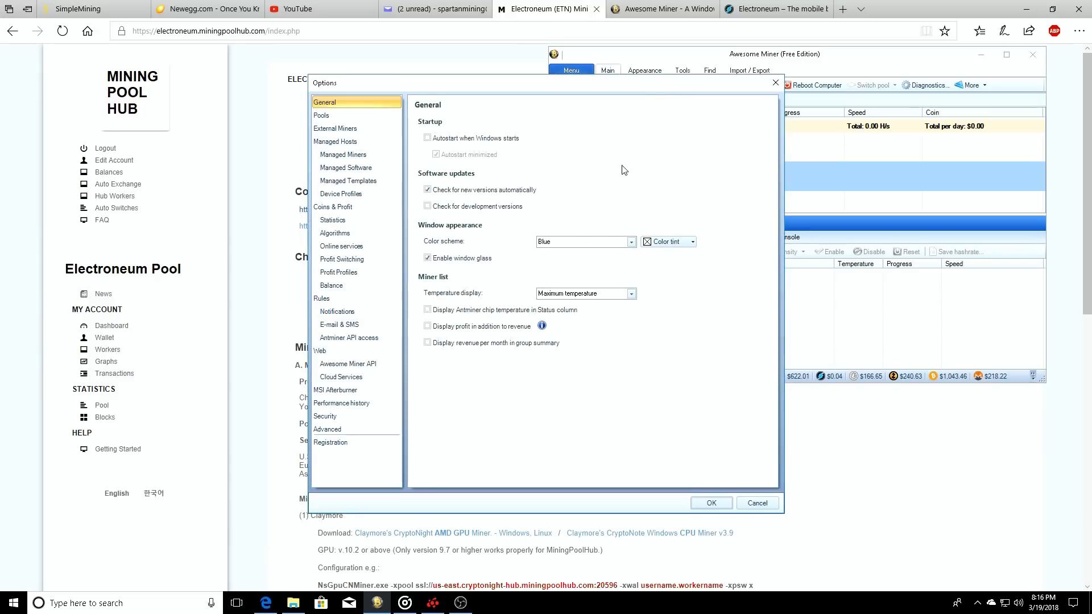
left_click(339, 120)
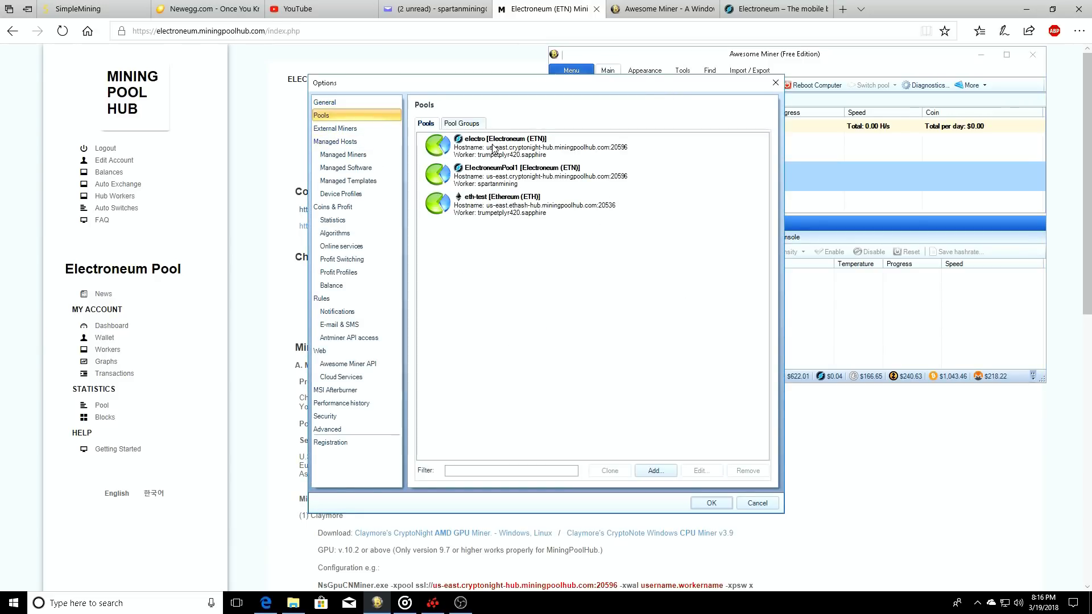
left_click(490, 180)
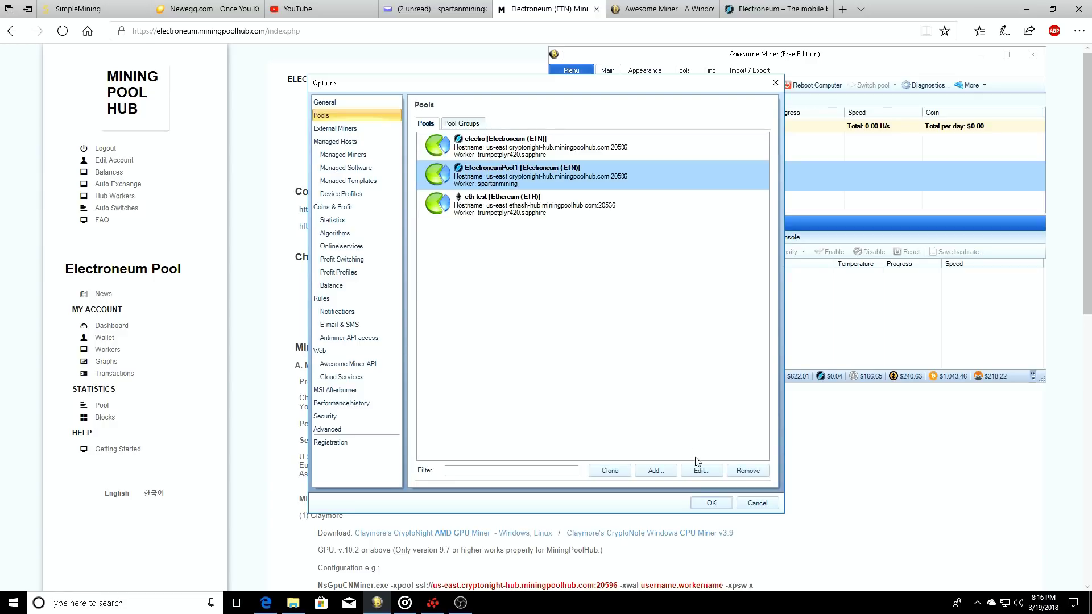
left_click(701, 471)
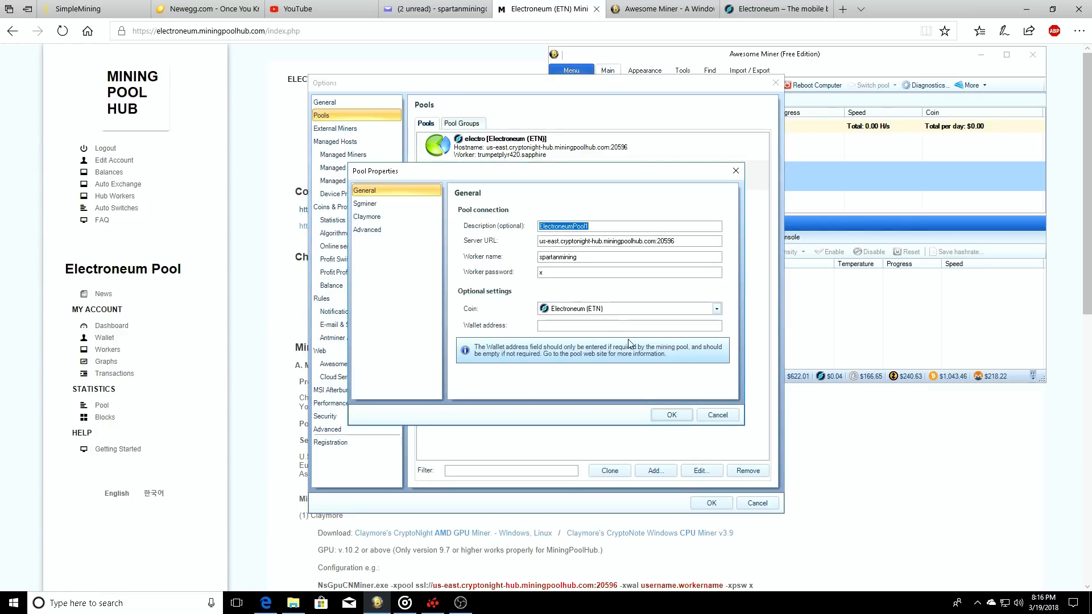
left_click(717, 415)
left_click(349, 263)
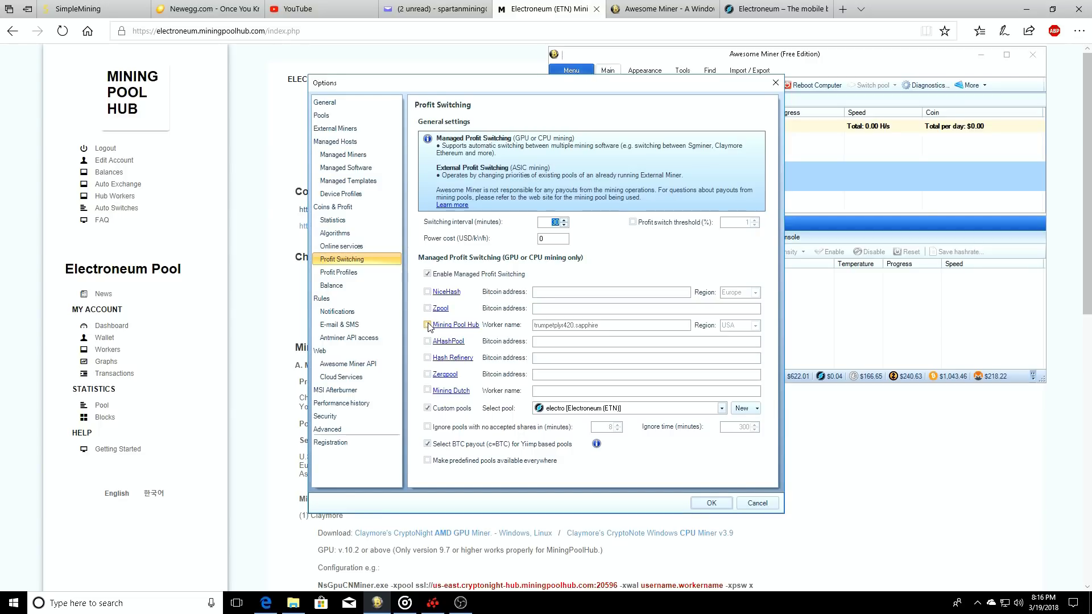
Step: Choose ElectroneumPool1 [Electroneum (ETN)] as the custom switching pool, save, and go to the Electroneum wallet page
left_click(722, 410)
left_click(645, 439)
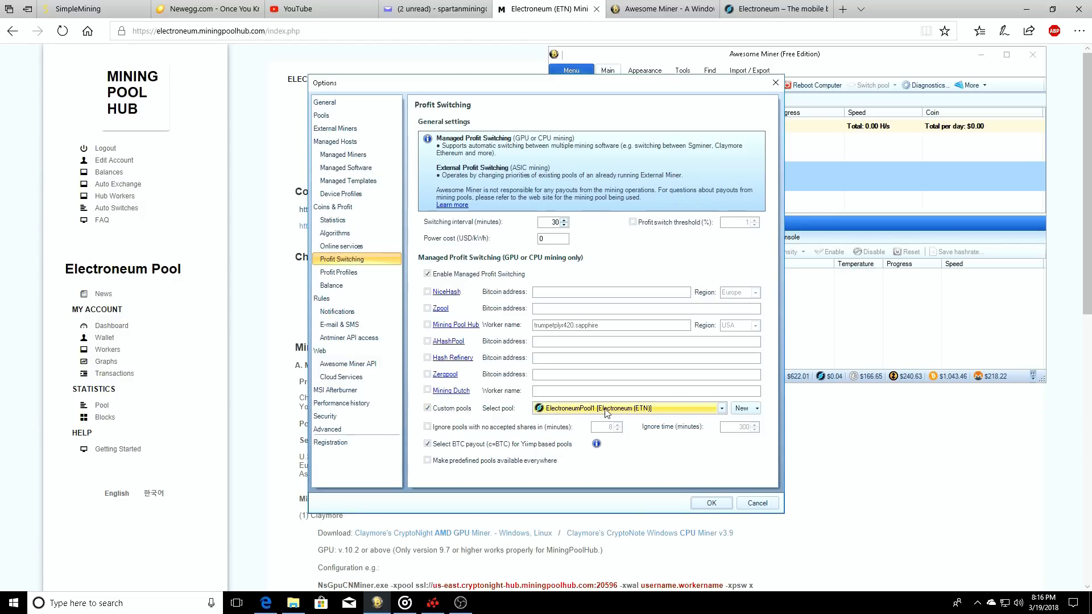
left_click(711, 503)
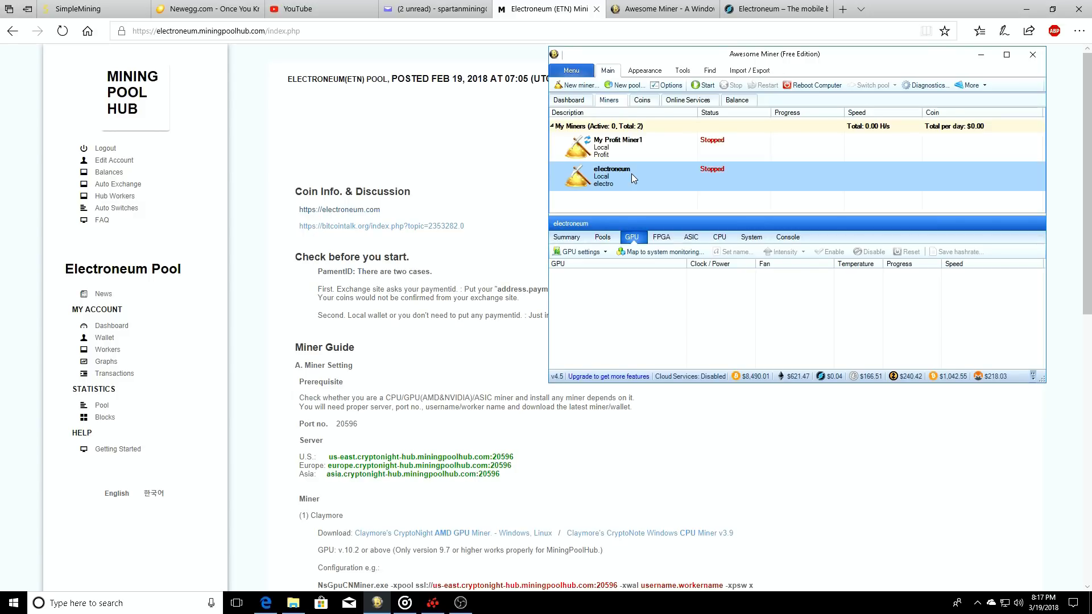
left_click(108, 340)
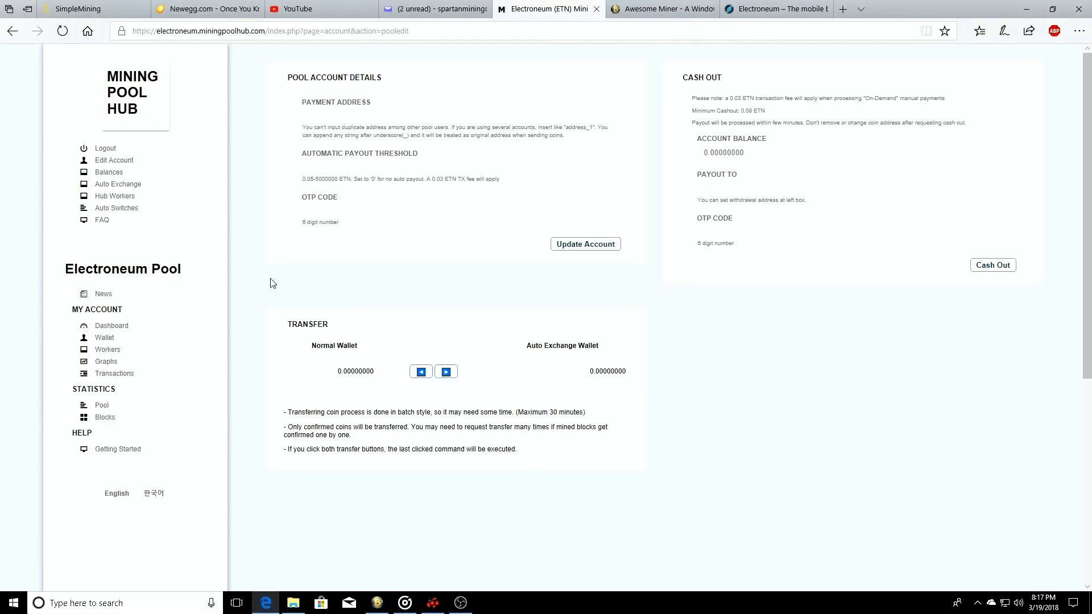
Step: Check the Electroneum wallet's payment address and automatic payout threshold fields on Mining Pool Hub
left_click(320, 116)
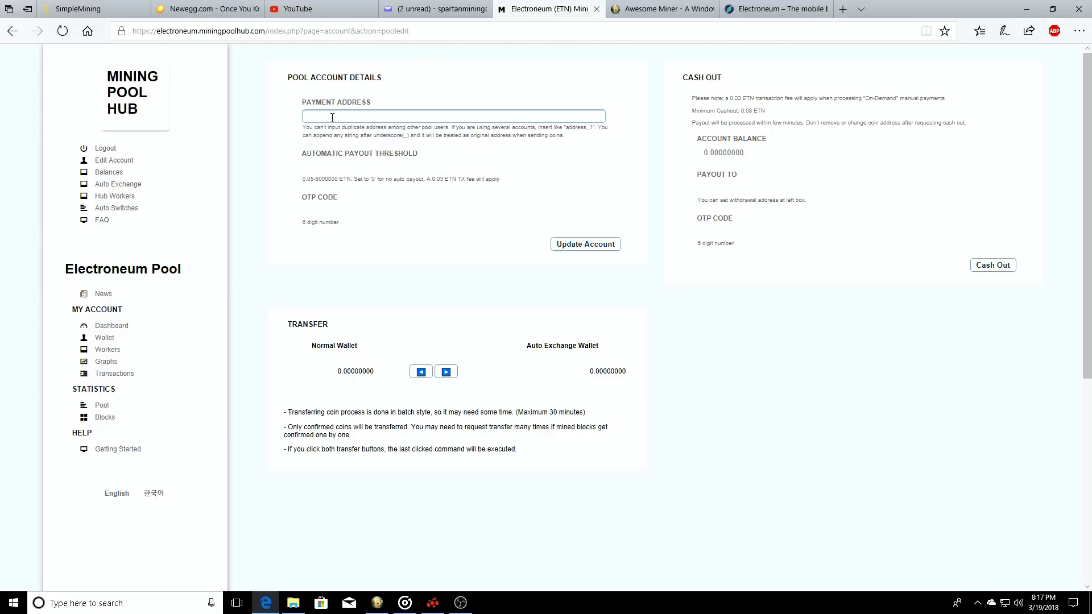
left_click(346, 168)
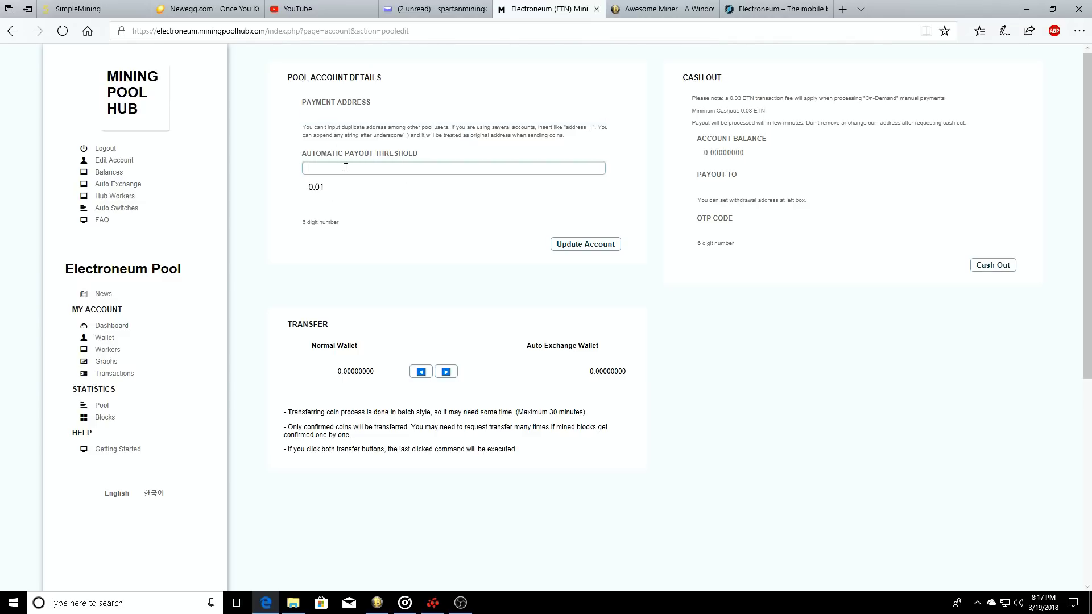
left_click(319, 151)
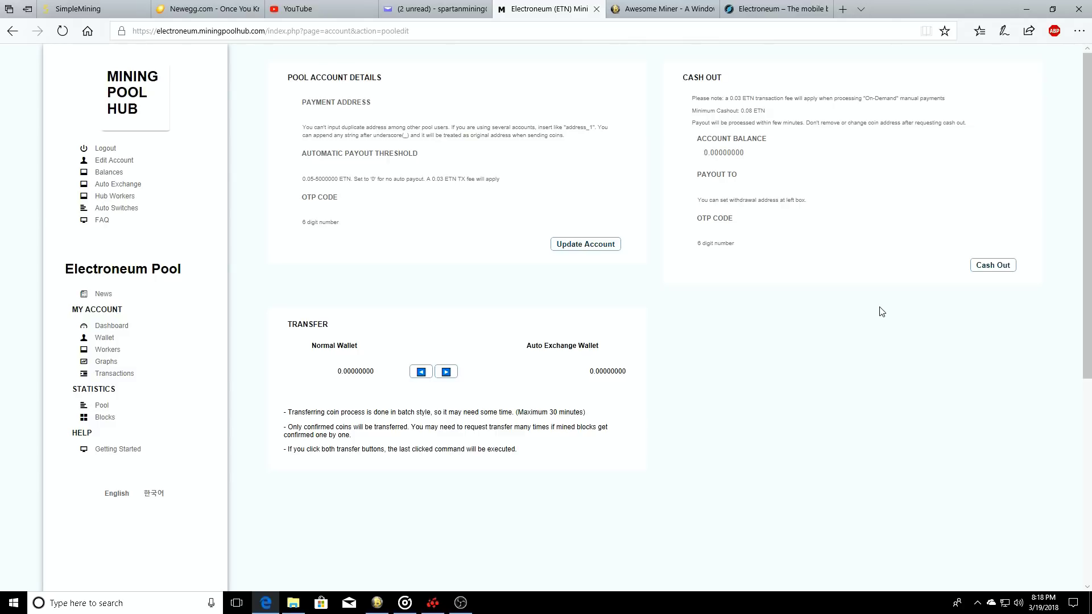
left_click(655, 14)
Step: Start the electroneum miner in Awesome Miner, then bring the Mining Pool Hub site back up
left_click(547, 14)
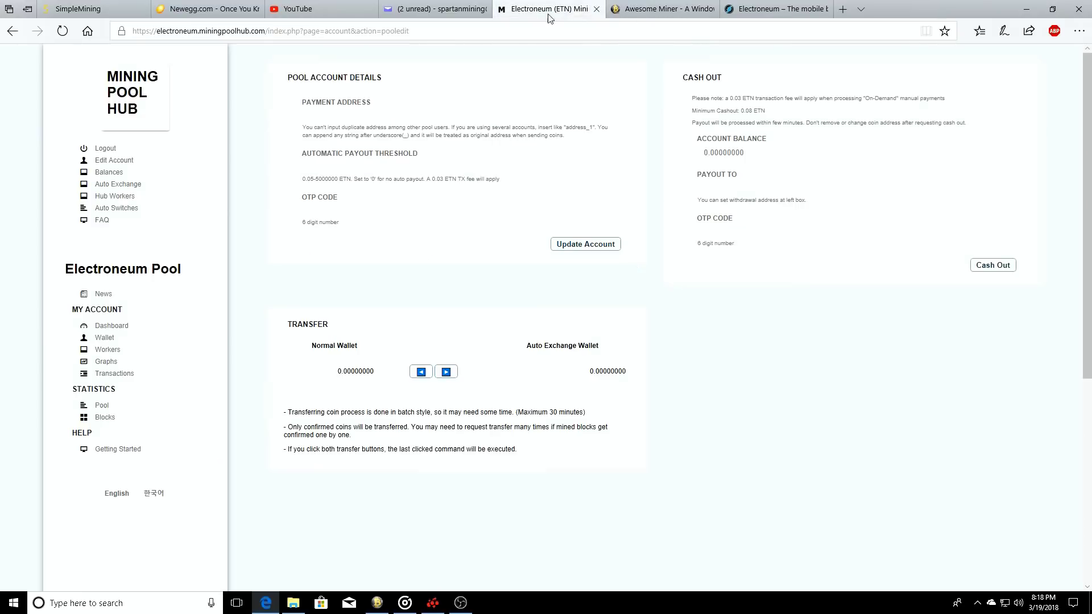
left_click(381, 606)
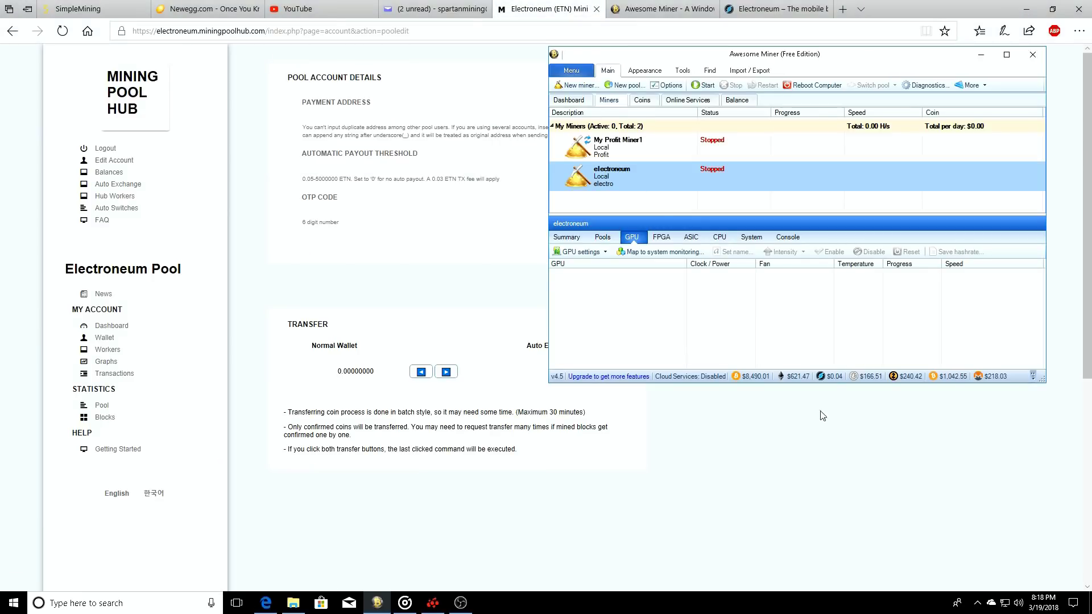
left_click(704, 85)
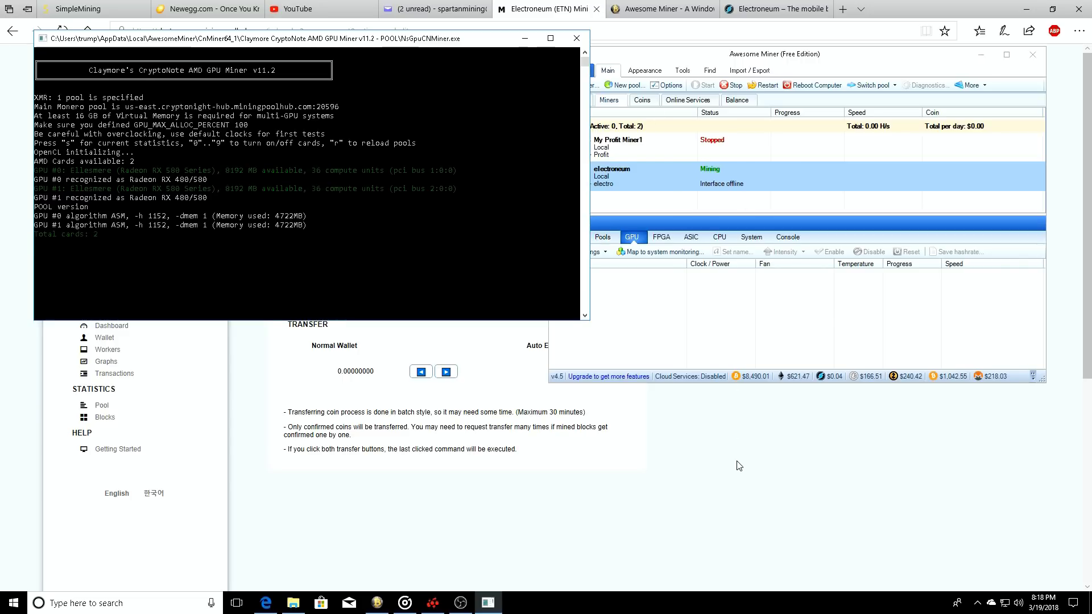
left_click(682, 434)
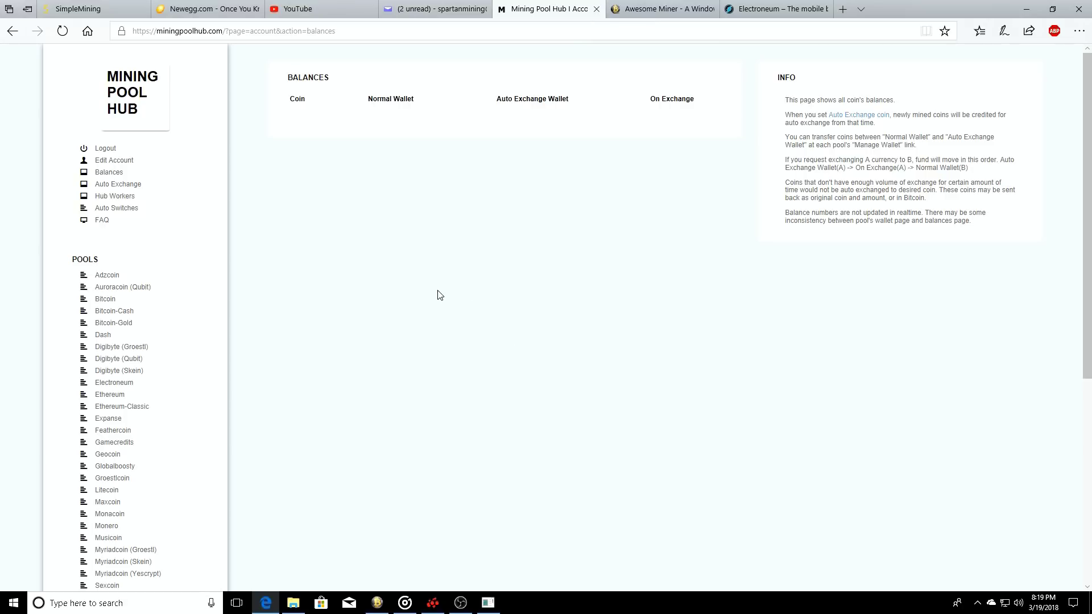
Step: Minimize the browser and reposition the Awesome Miner window beside the Claymore console
left_click(376, 603)
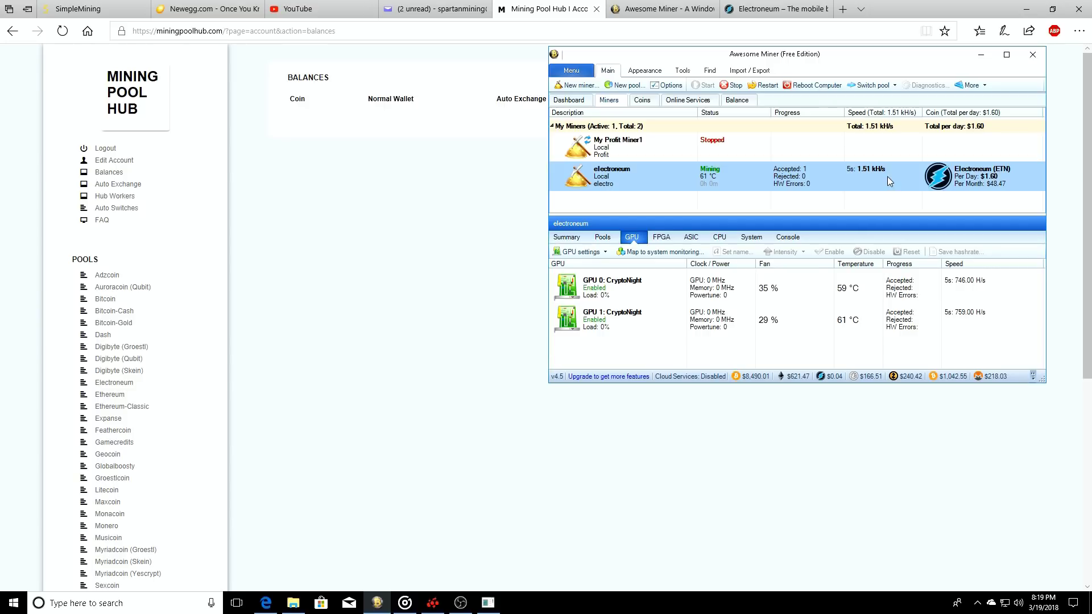
left_click(1023, 8)
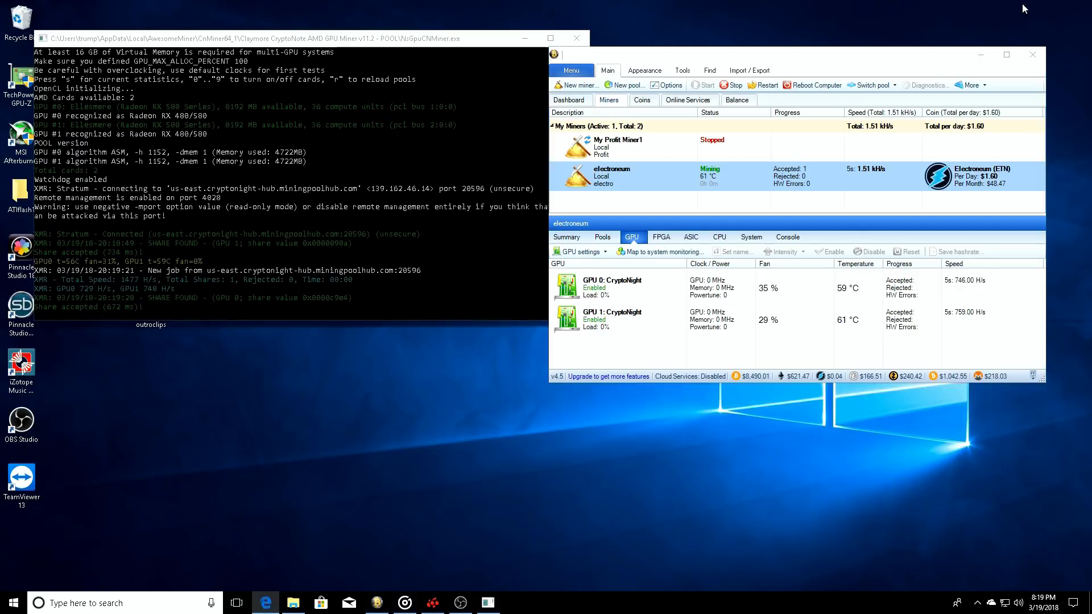
left_click_drag(691, 54, 733, 42)
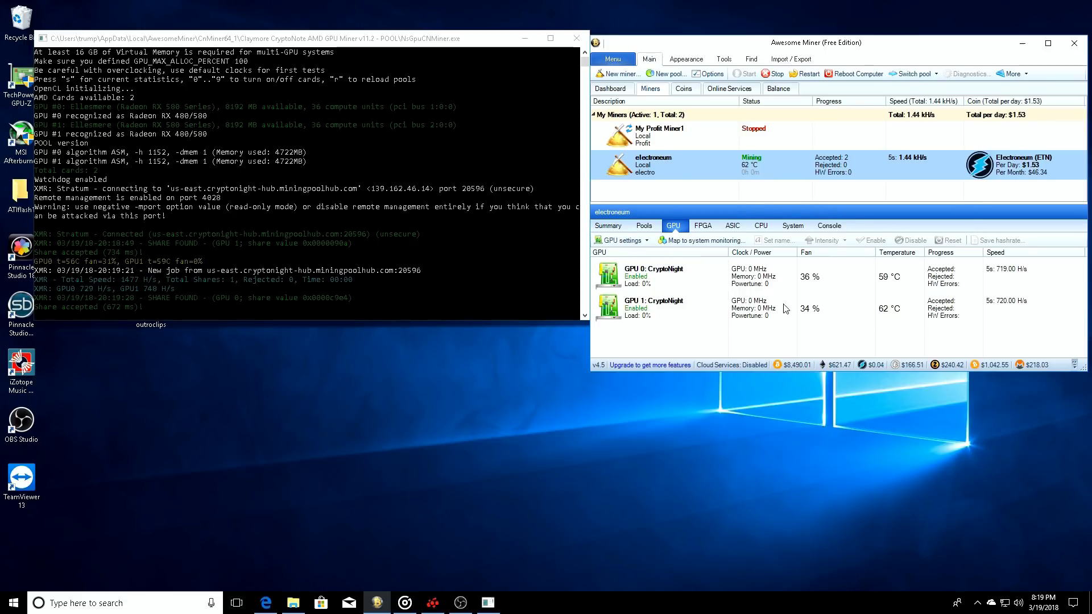